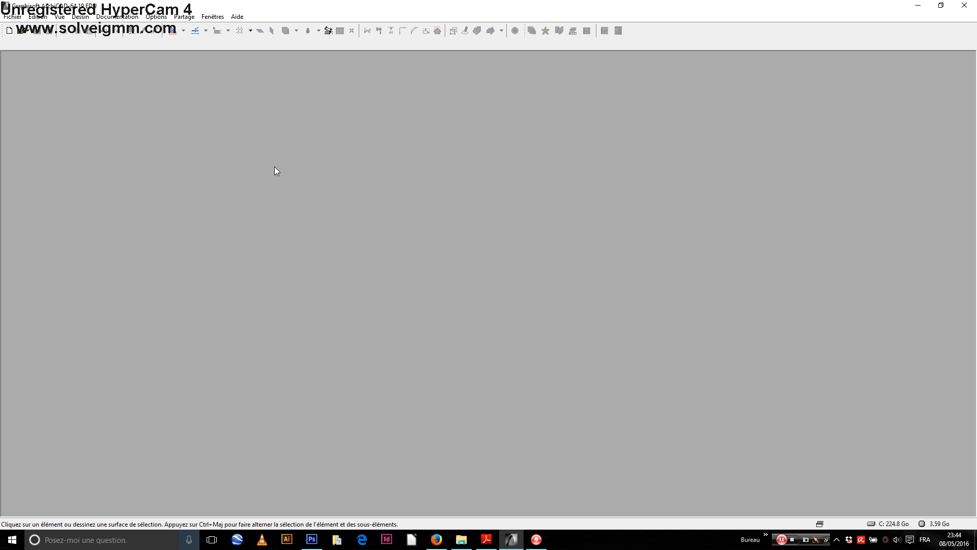
Open the DWG drawing 00 test tuto from the desktop, importing all its layers and keeping the current background colour.
click(9, 16)
mouse_move(14, 46)
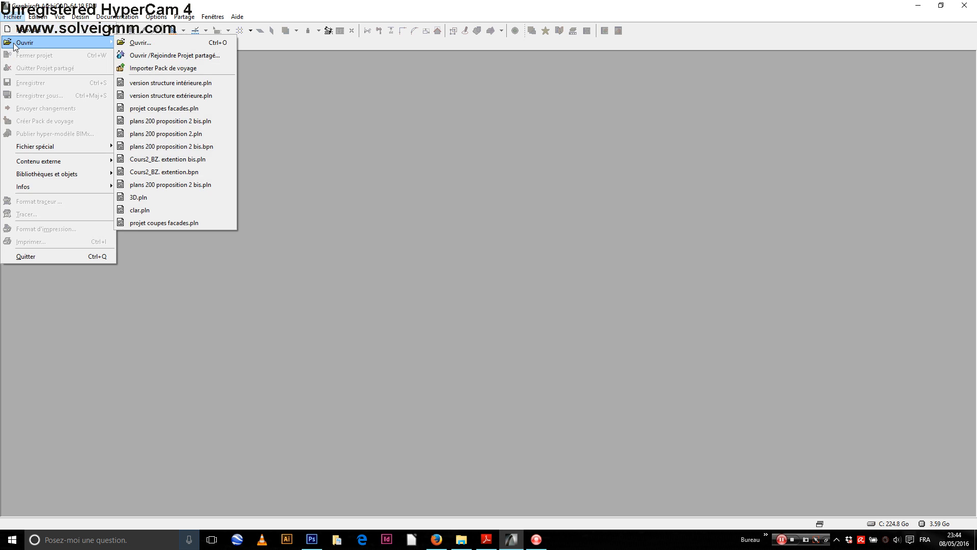
click(133, 42)
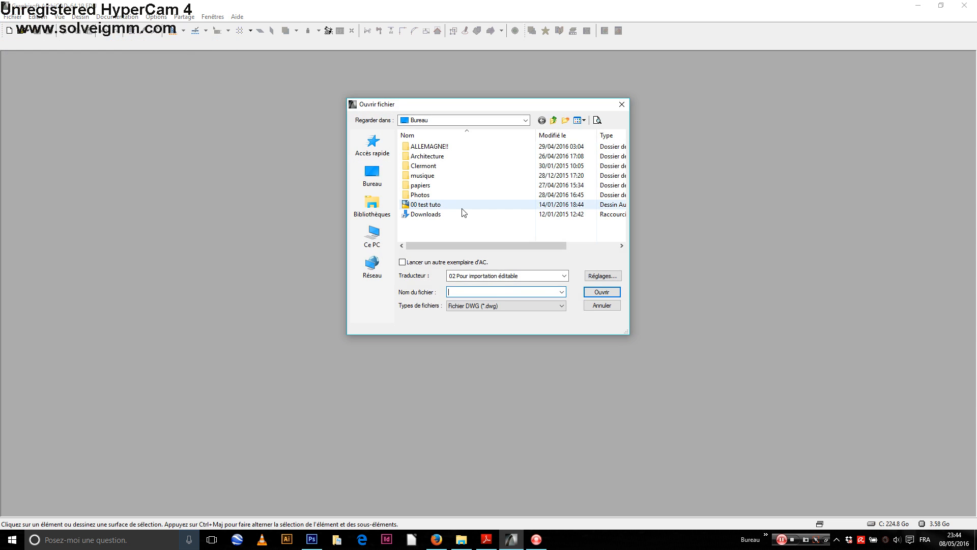
click(460, 306)
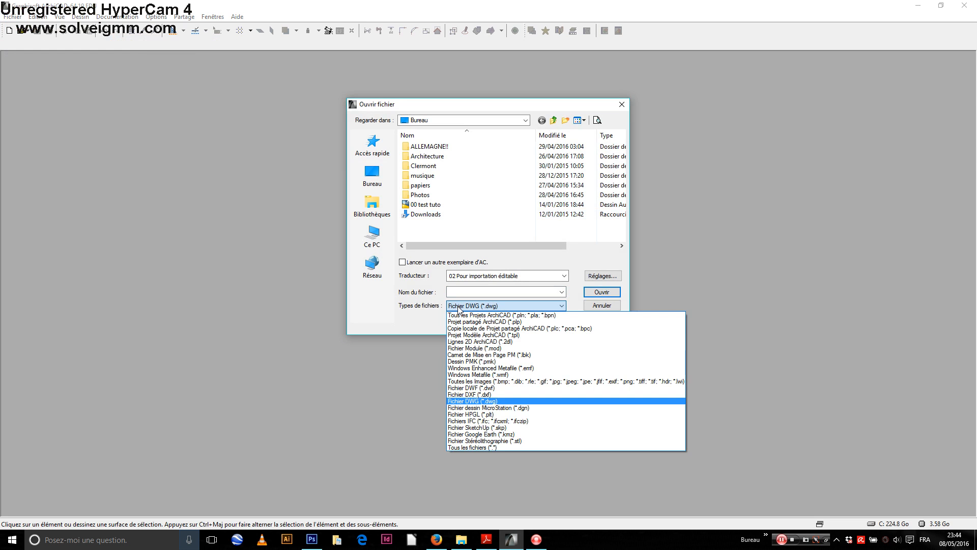
click(459, 308)
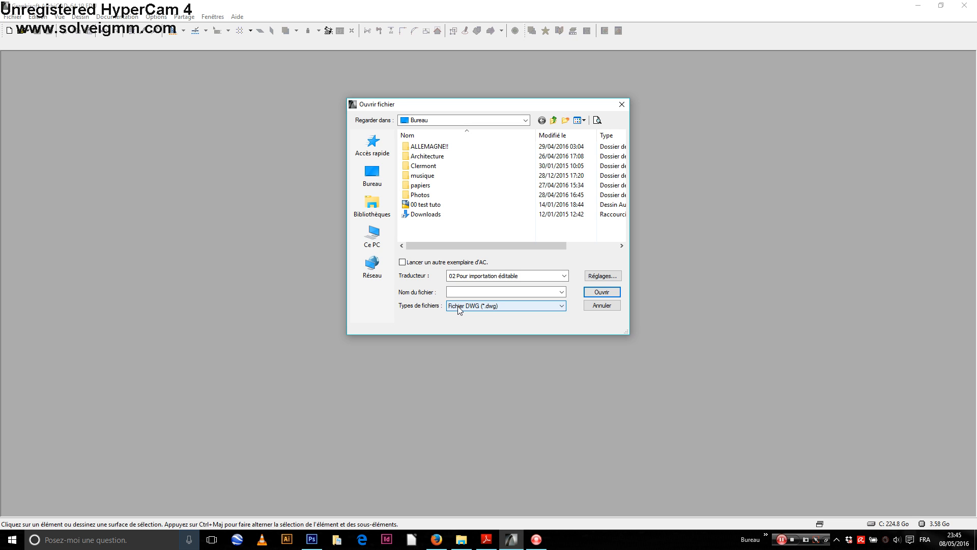
double_click(423, 204)
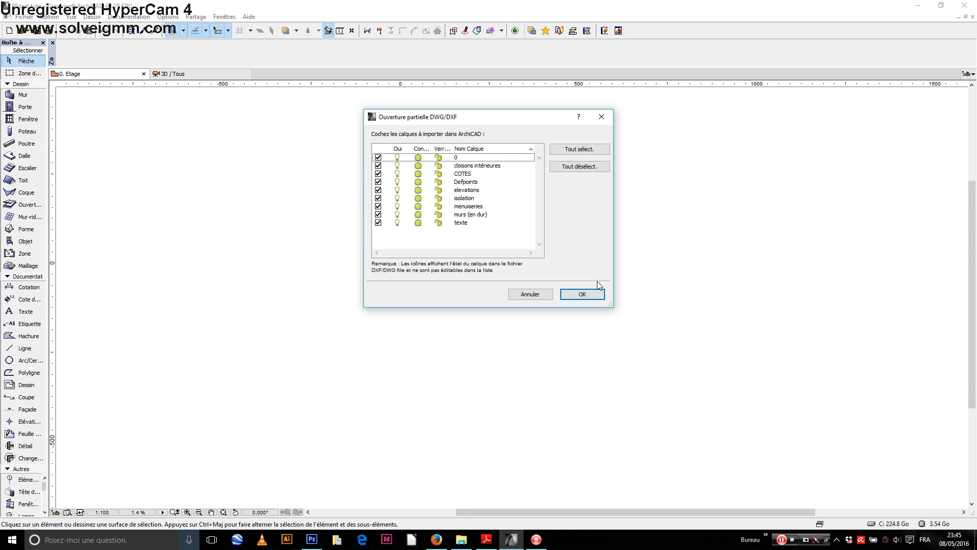
click(593, 297)
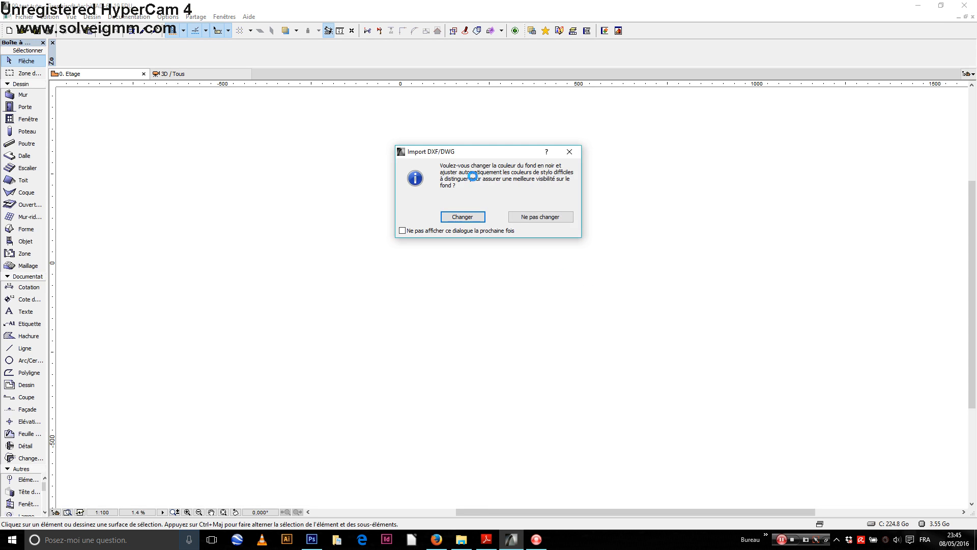
click(526, 215)
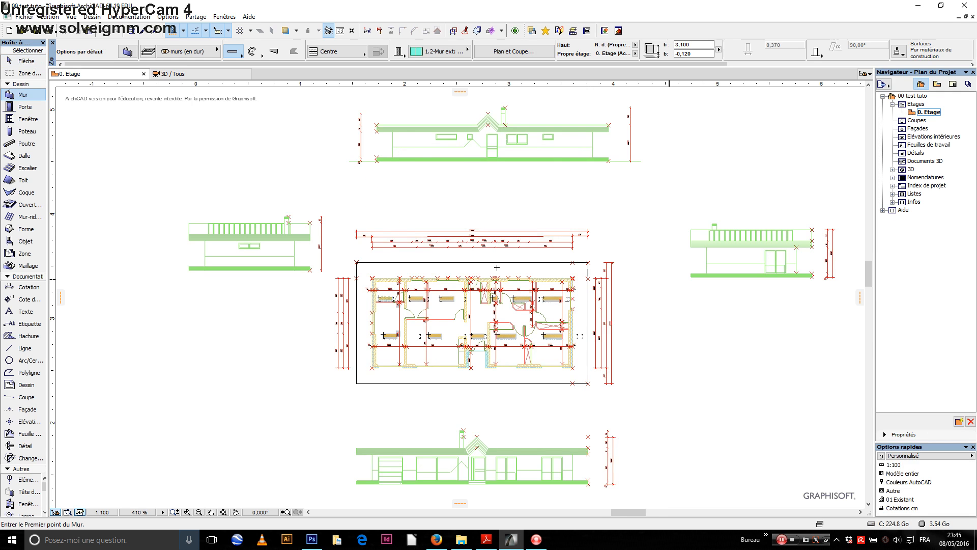
Select the entire imported drawing, including plan and elevations, and start resizing it with a graphically defined ratio.
scroll(557, 158, down, 3)
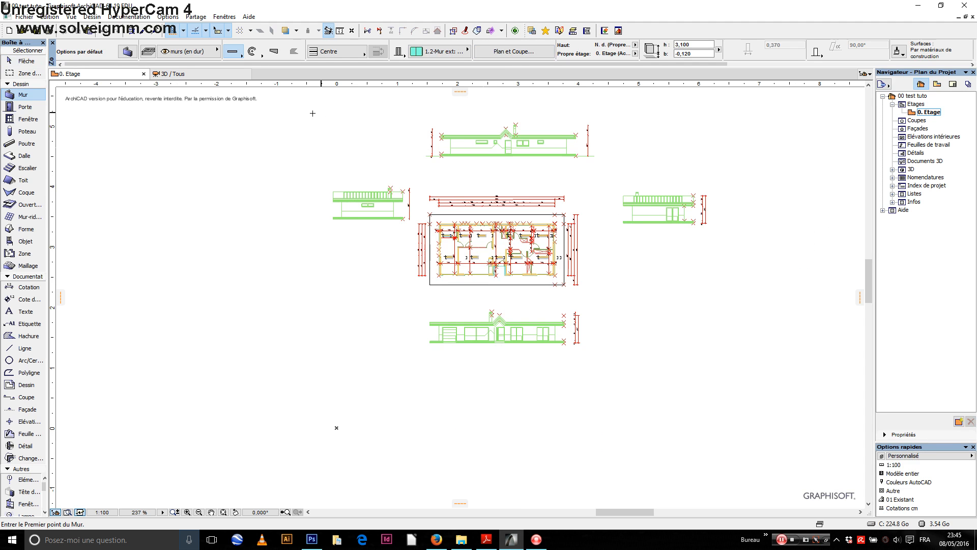
click(11, 61)
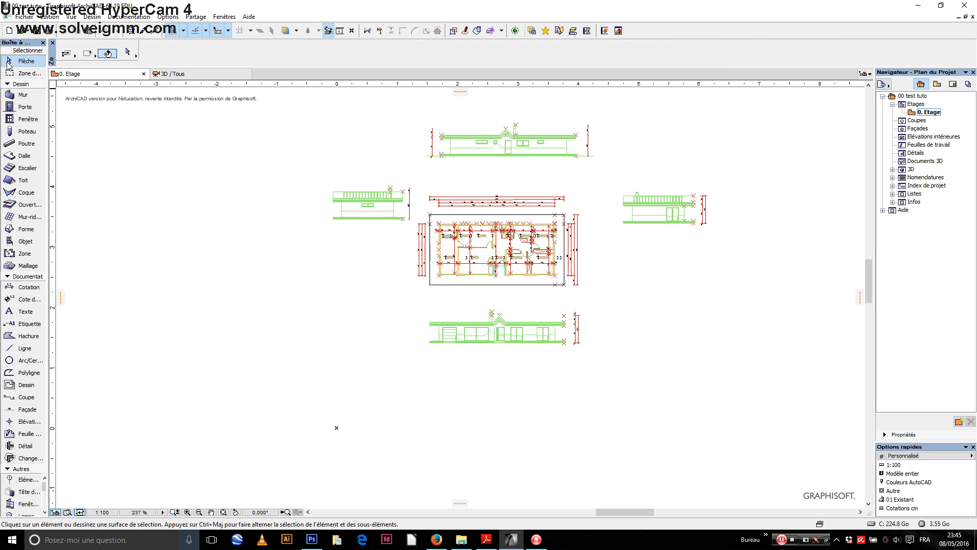
click(286, 103)
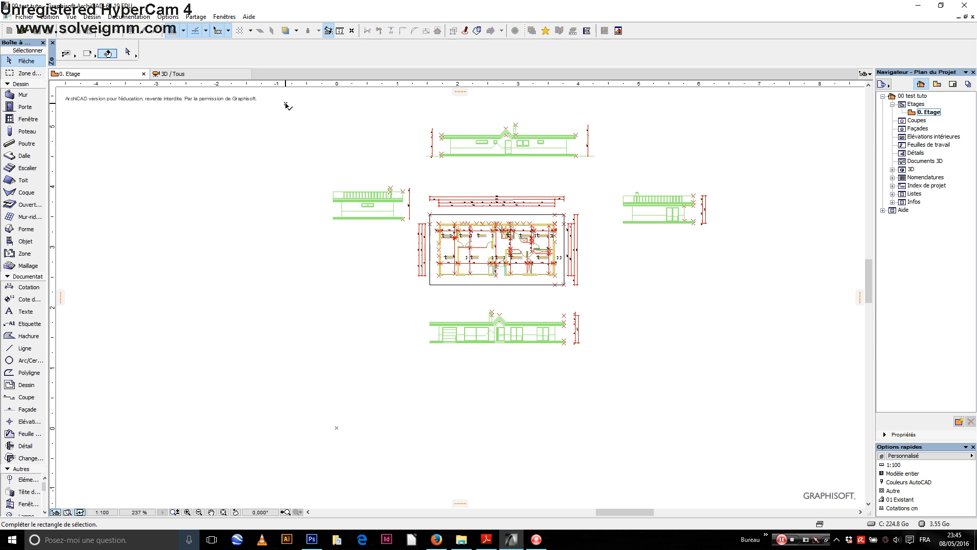
click(736, 407)
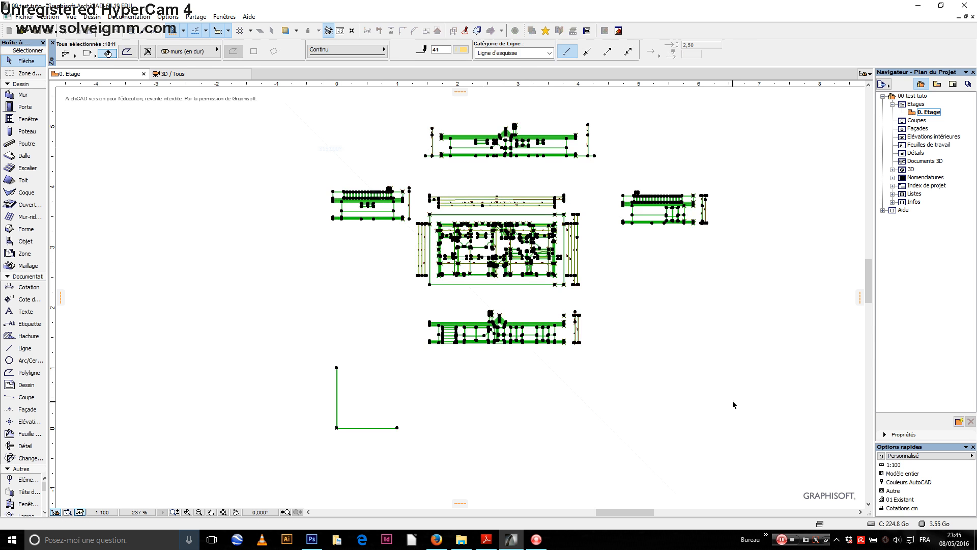
click(49, 17)
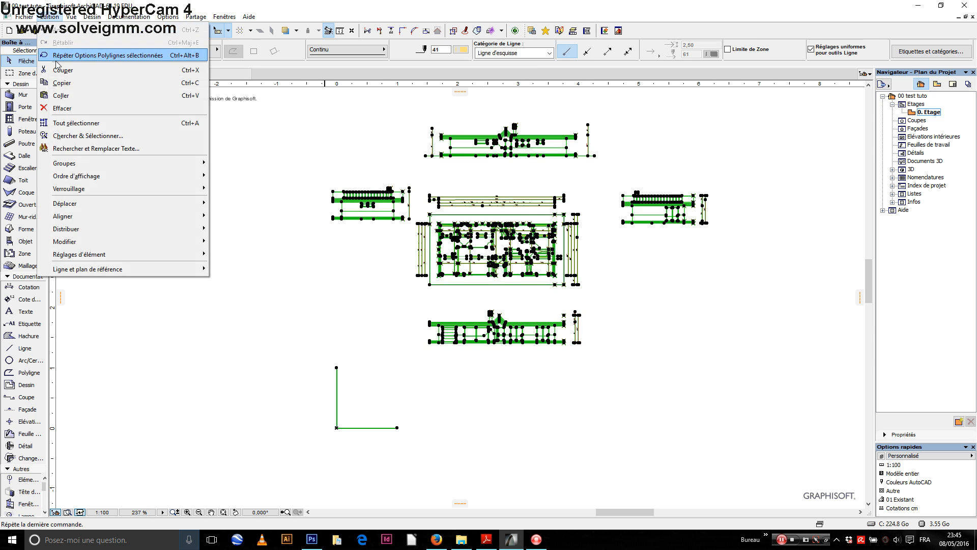
mouse_move(65, 241)
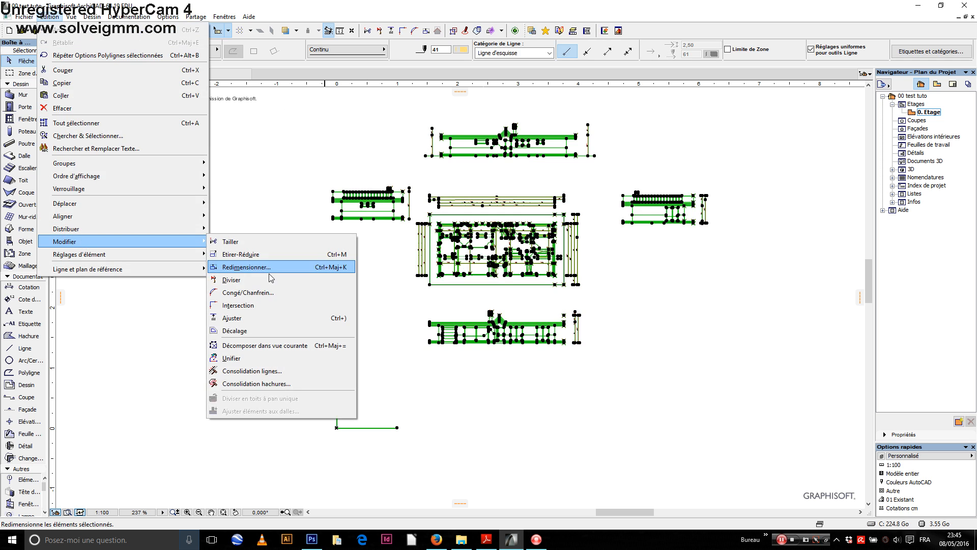
click(266, 268)
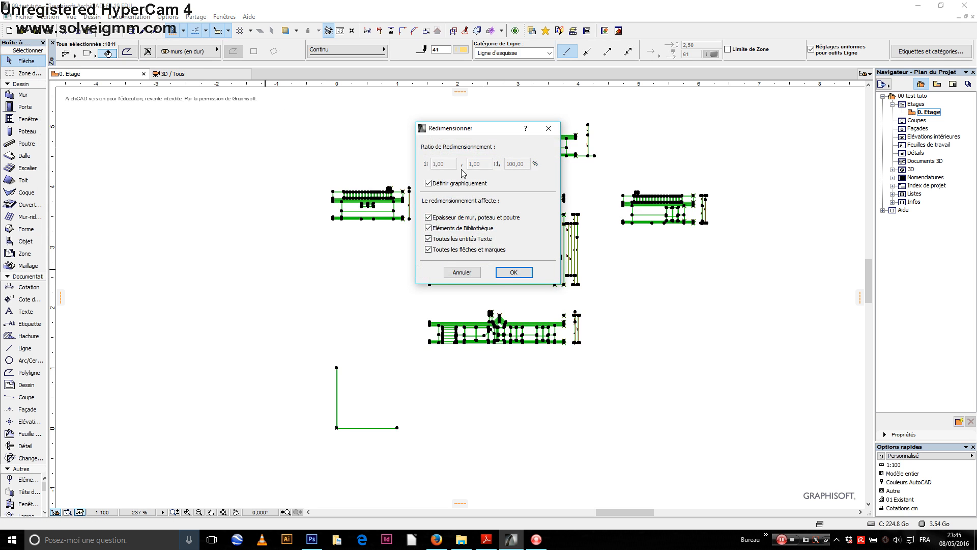
click(514, 273)
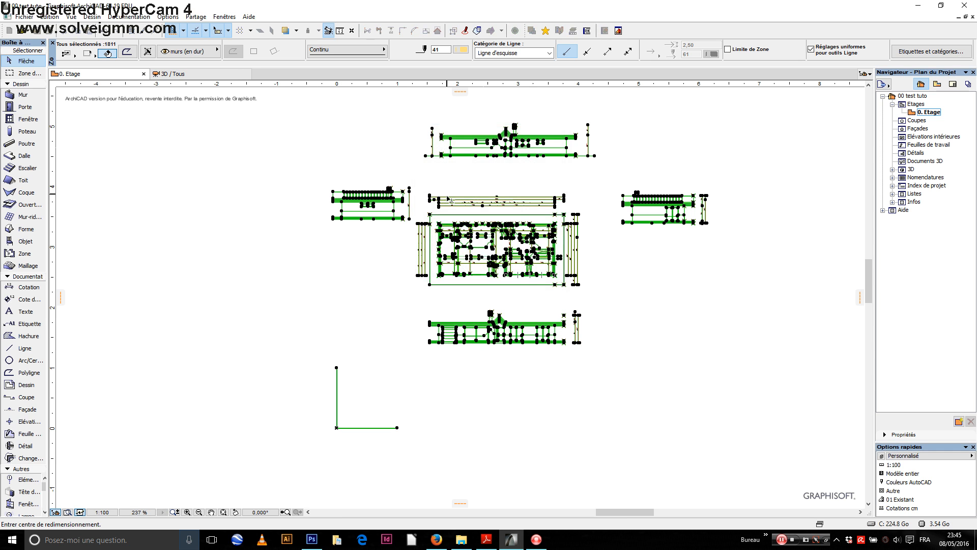
Scale the drawing from the start of the 38 dimension above the plan, making that span 3,8 long, and clear the selection.
scroll(439, 226, up, 4)
scroll(437, 227, up, 9)
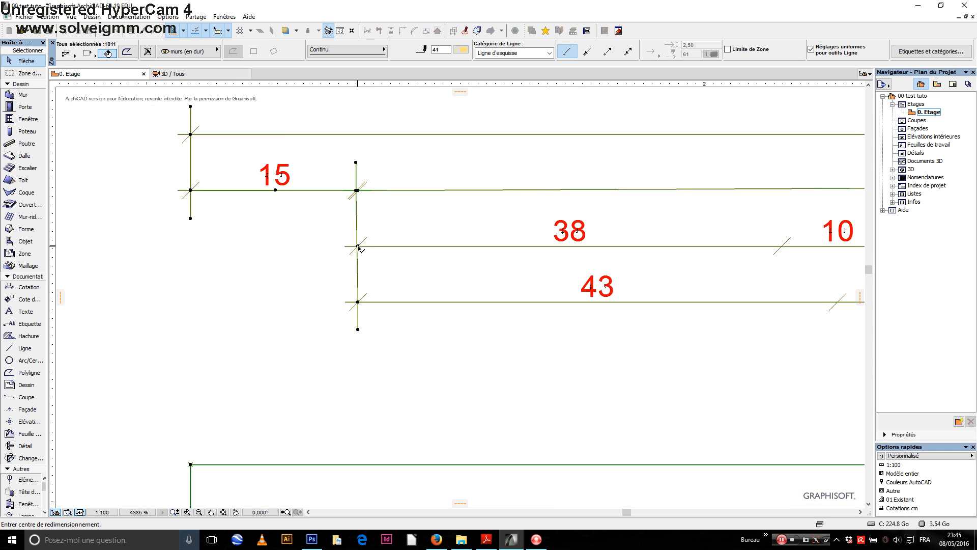
click(358, 247)
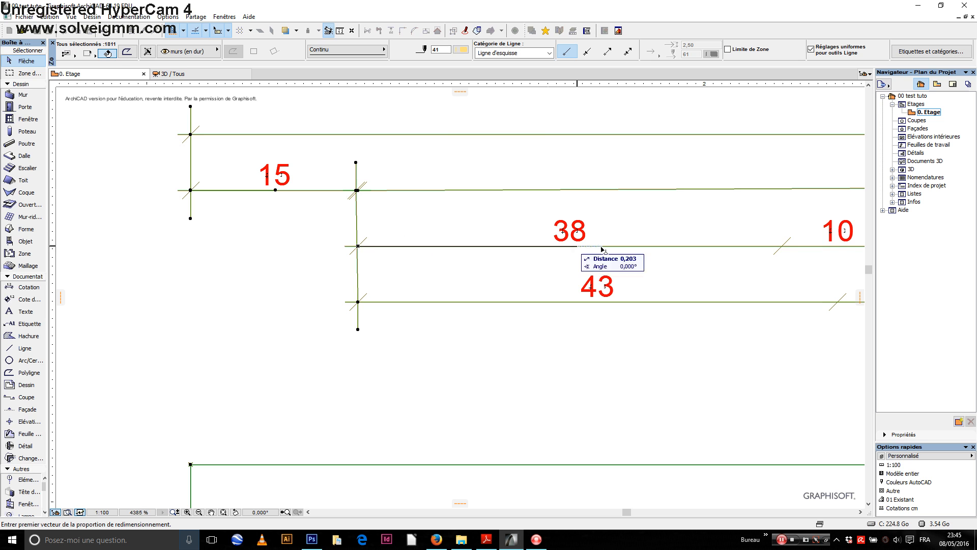
click(783, 249)
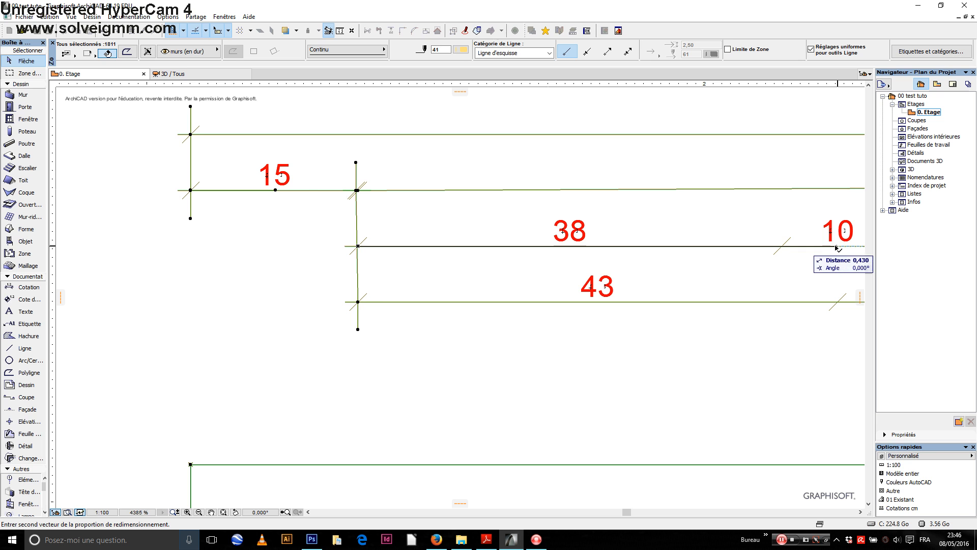
text(3,)
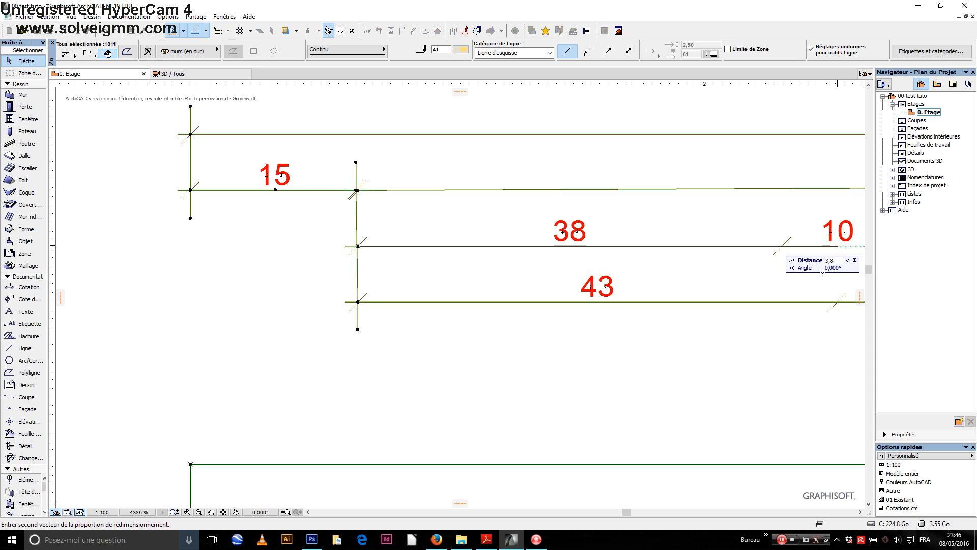
text(8)
key(Return)
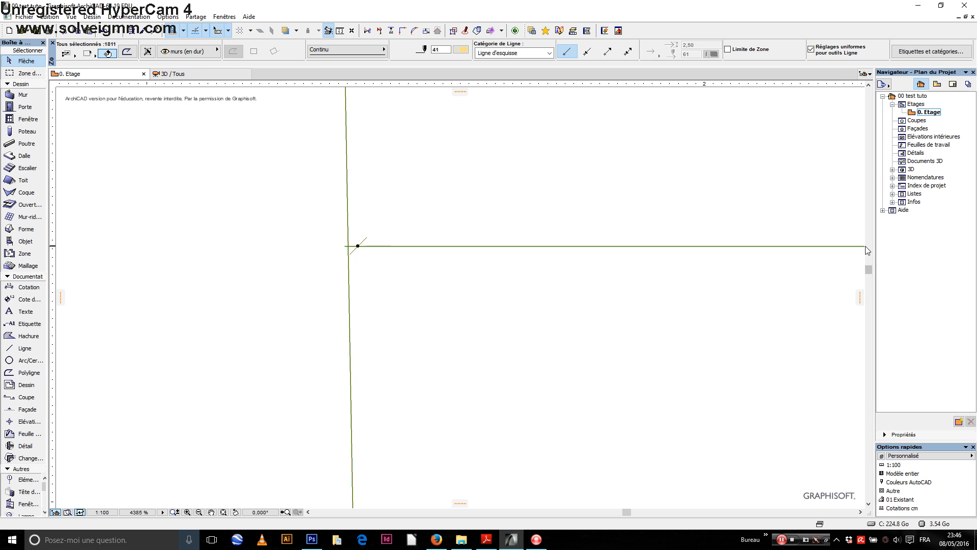
scroll(216, 193, down, 15)
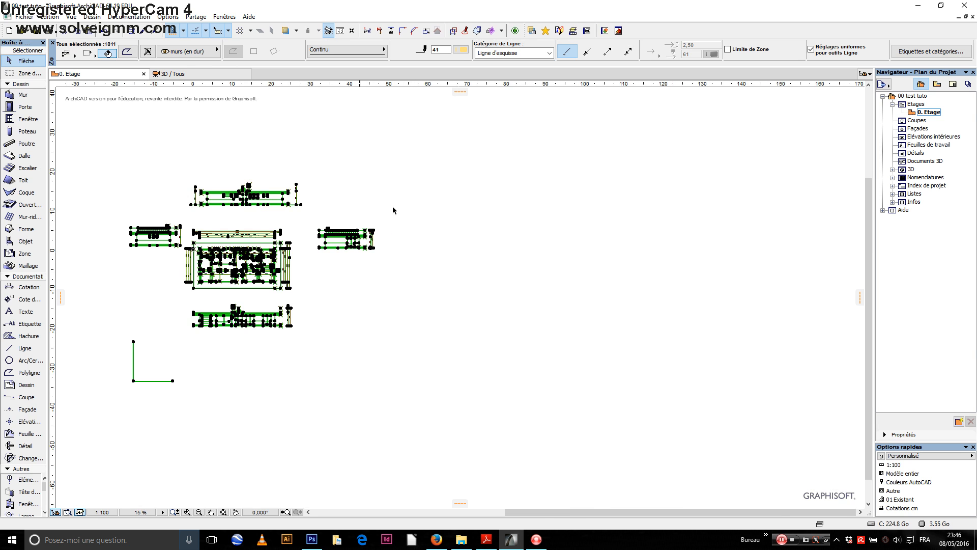
scroll(393, 210, up, 4)
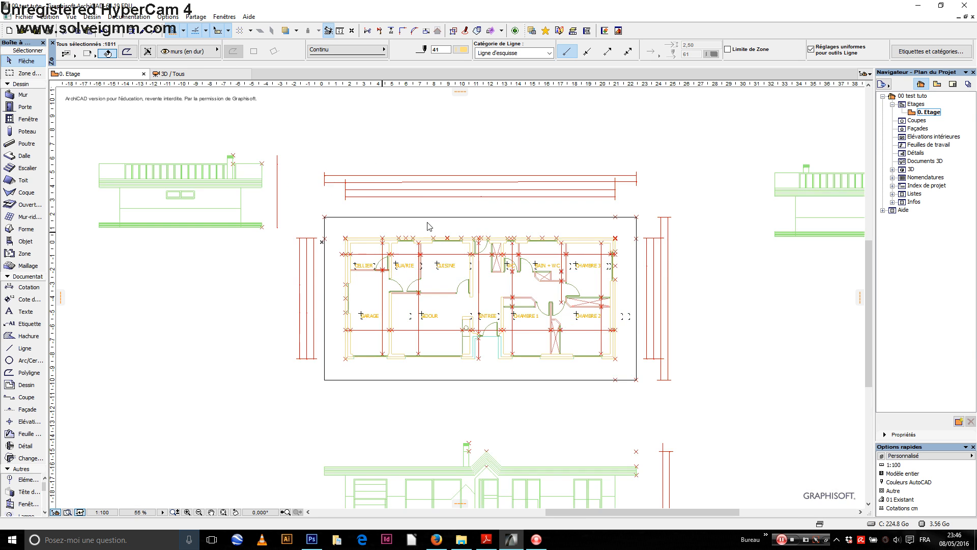
scroll(460, 220, down, 2)
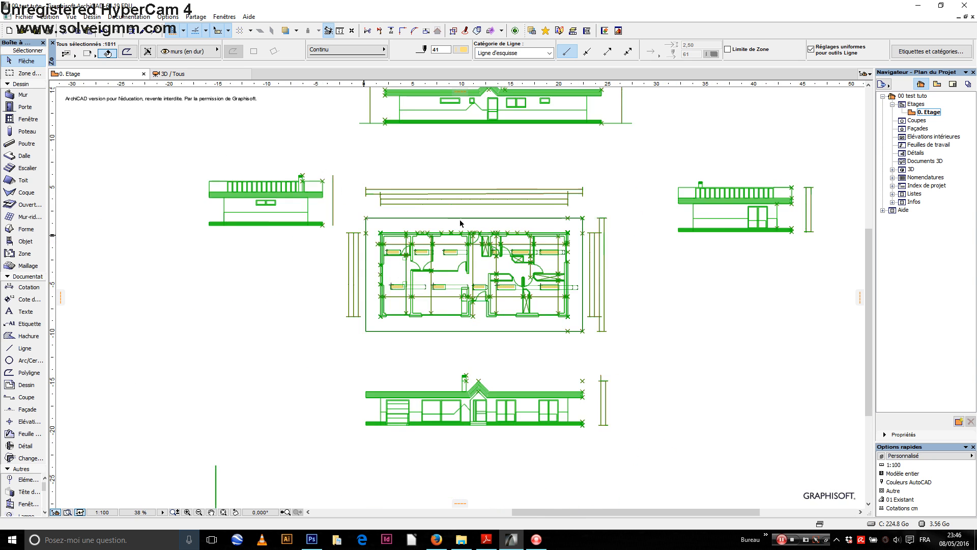
click(364, 164)
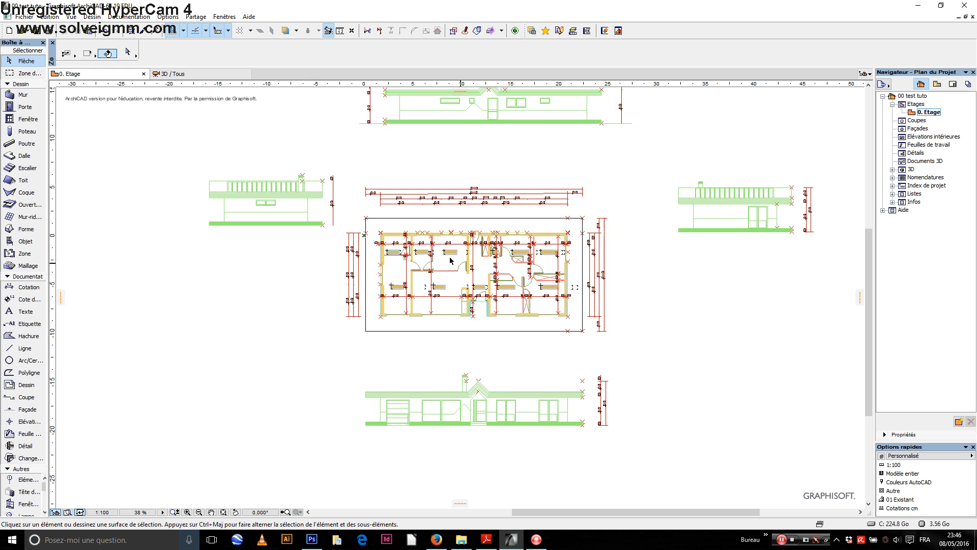
Open the default wall settings, browse the composite structures and set the wall structure to basic.
scroll(381, 246, up, 3)
scroll(385, 241, up, 1)
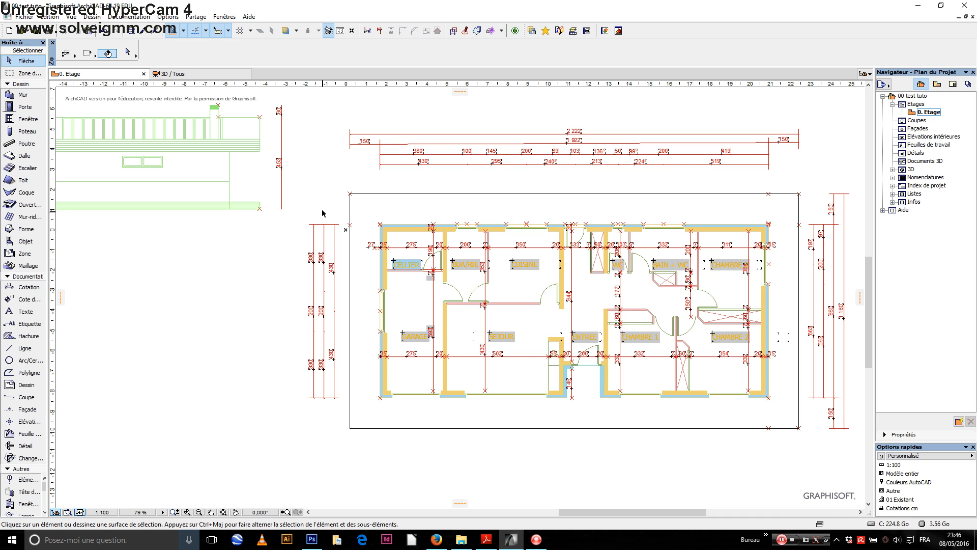
click(22, 97)
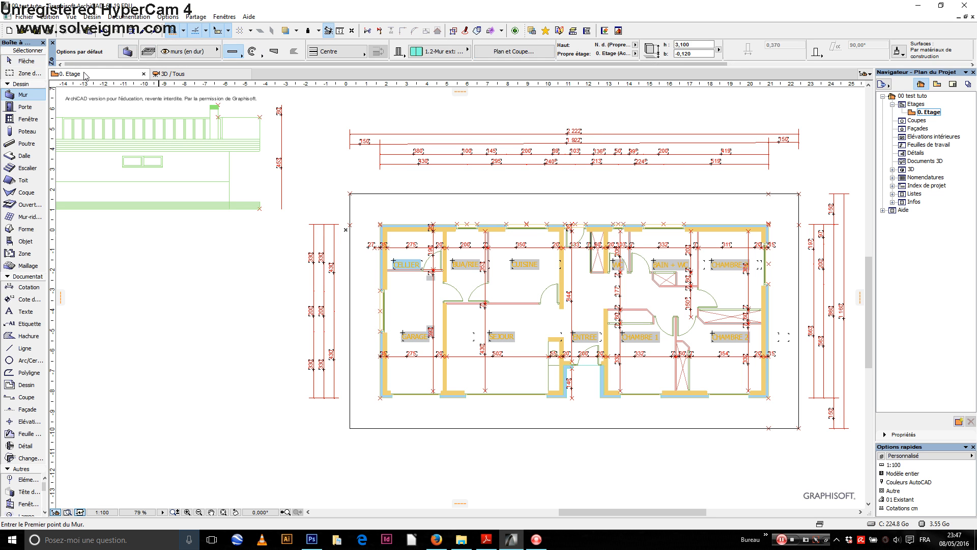
click(132, 53)
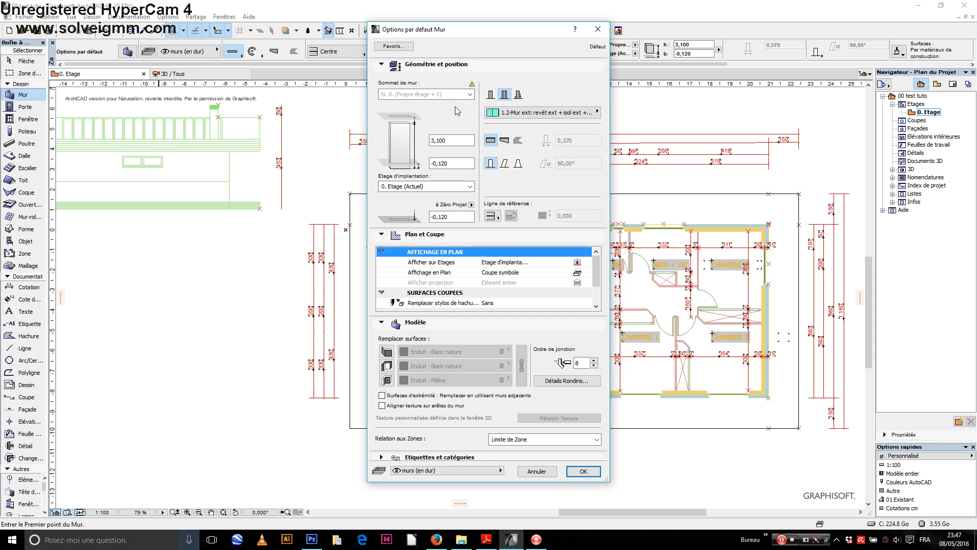
click(489, 96)
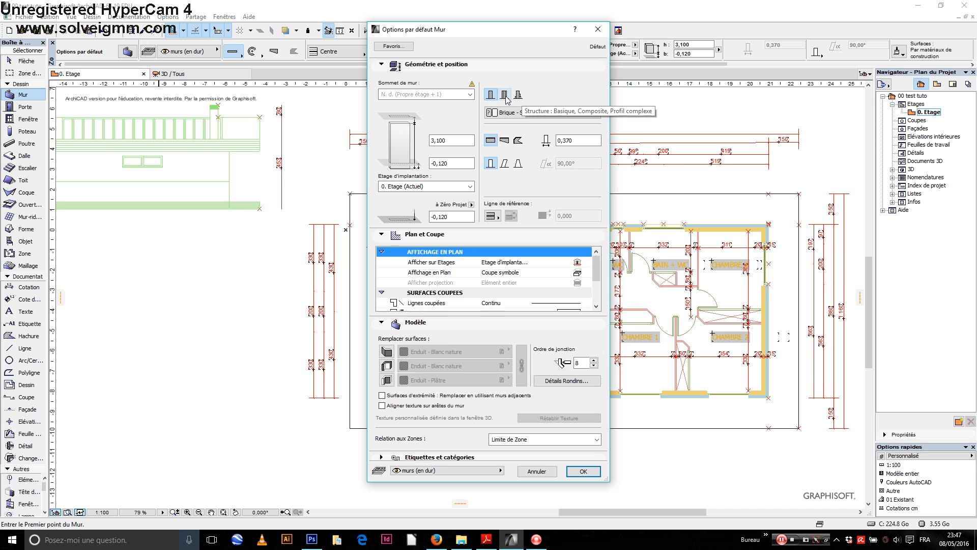
click(505, 96)
click(540, 112)
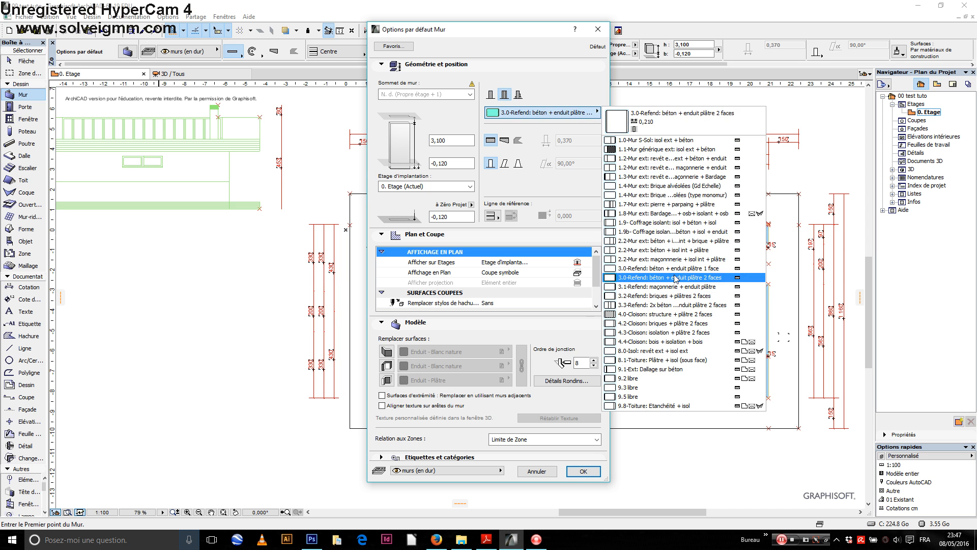
click(491, 98)
click(492, 98)
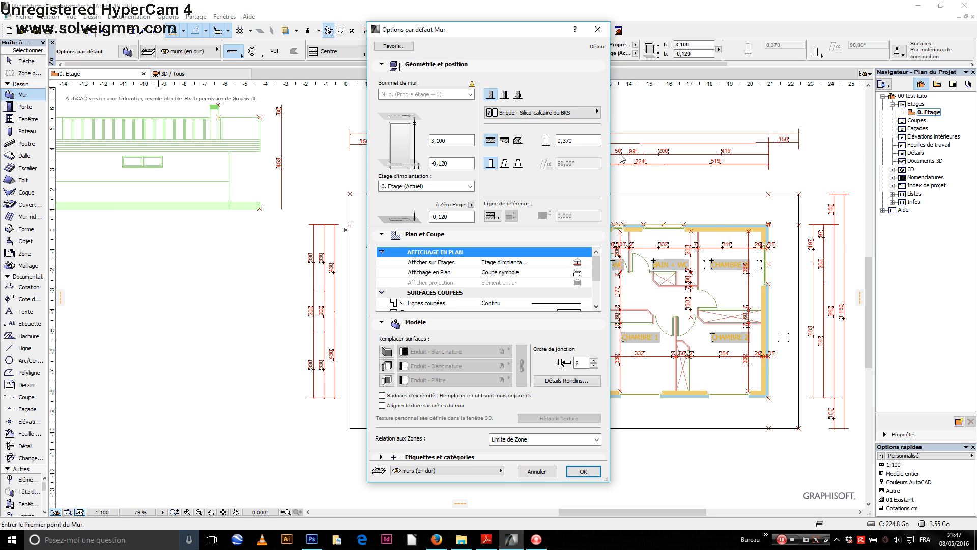
Set the default wall to 0,350 thickness, 2,800 height and the Bois - Massif 02 material.
drag(577, 139, 563, 139)
text(3)
drag(456, 143, 431, 142)
text(2,800)
click(539, 114)
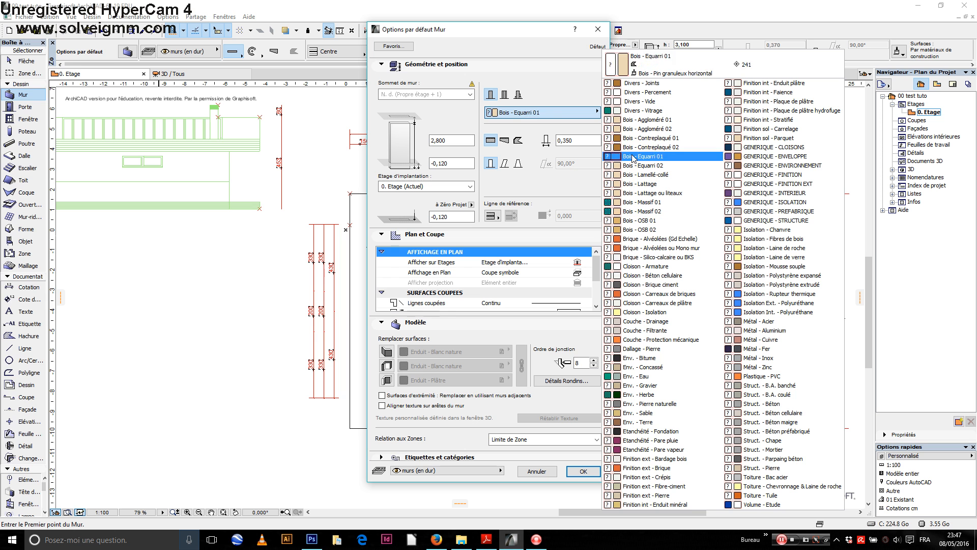
click(652, 211)
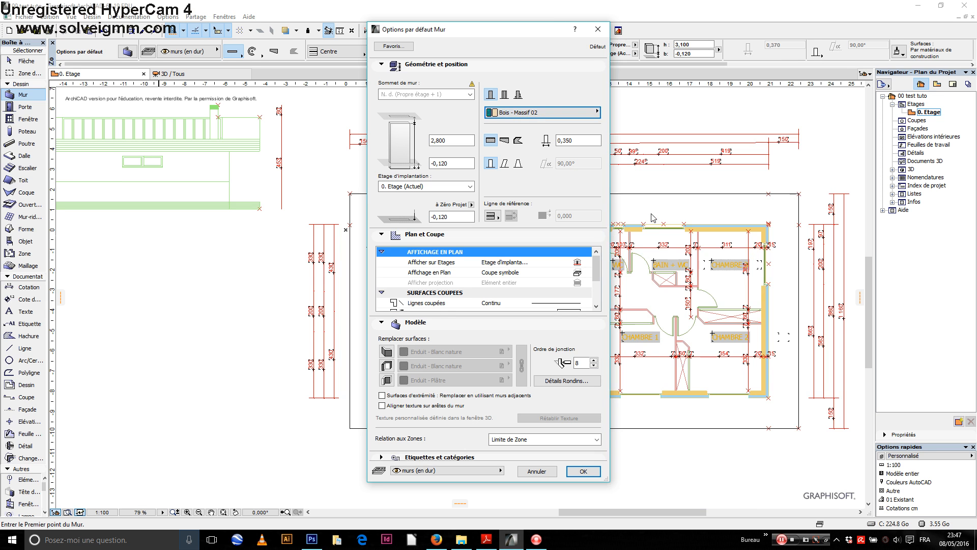
click(579, 473)
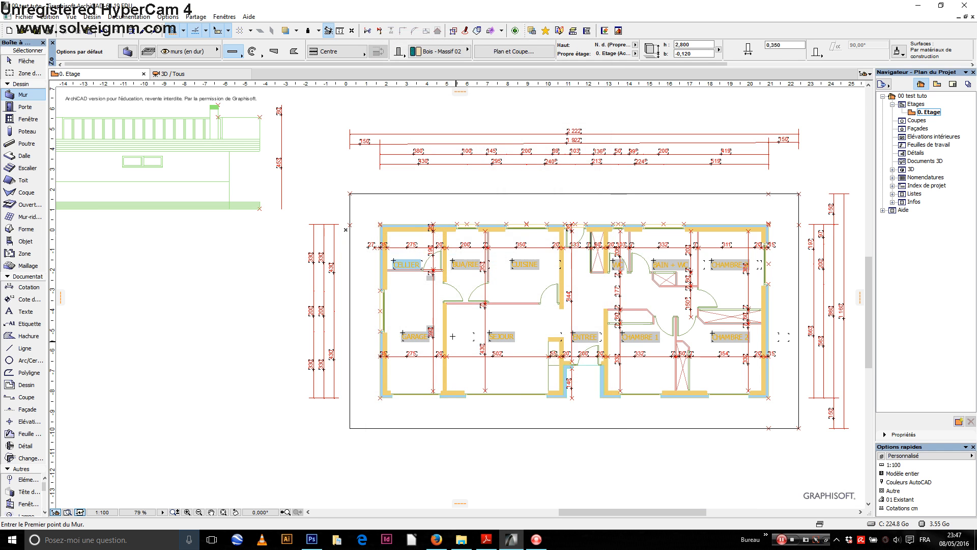
scroll(393, 226, up, 5)
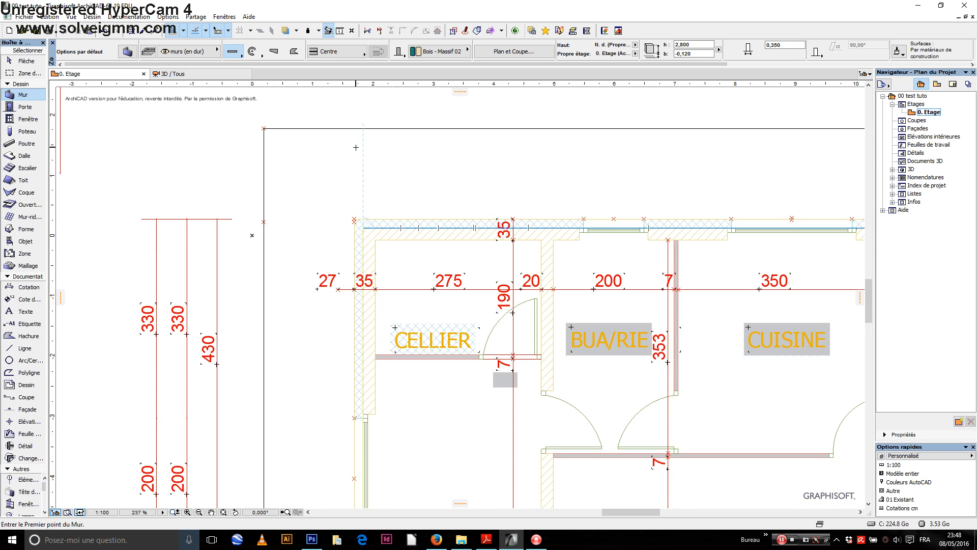
click(502, 169)
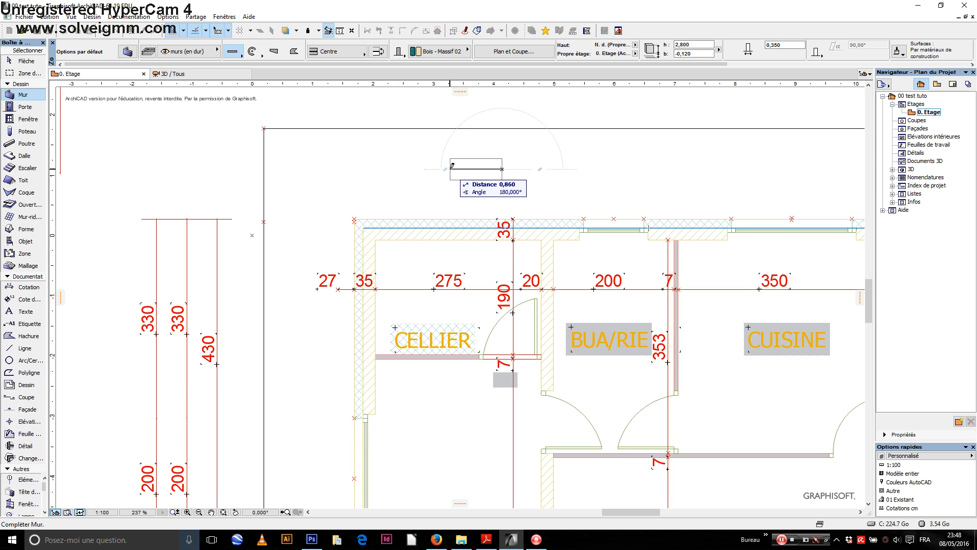
key(Escape)
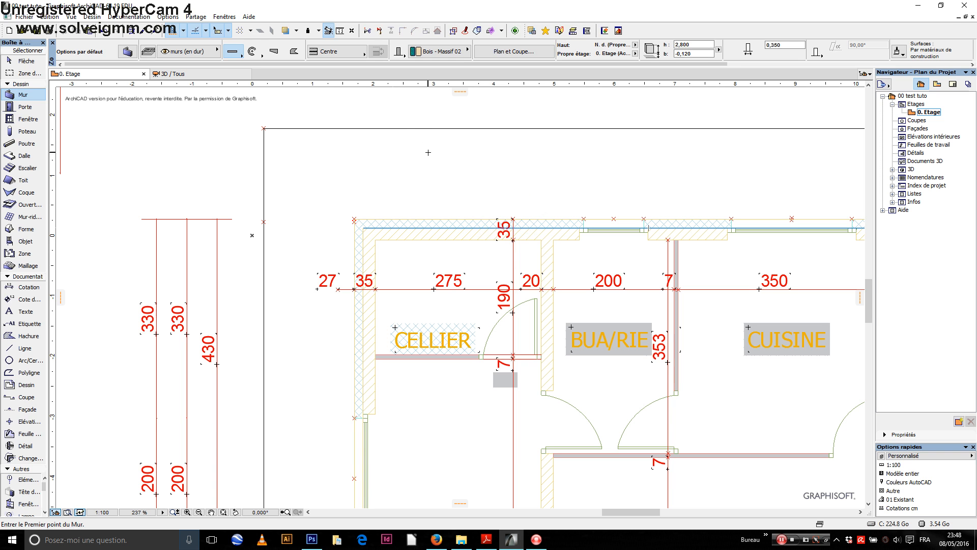
Set the wall reference line to Face extérieure and draw the exterior wall along the full outer side of the cellier and garage.
click(359, 56)
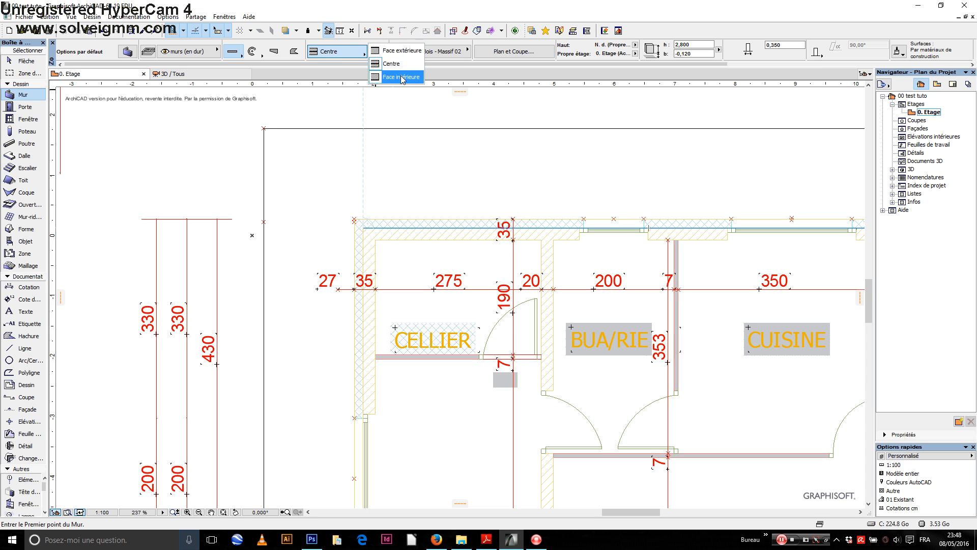
click(413, 53)
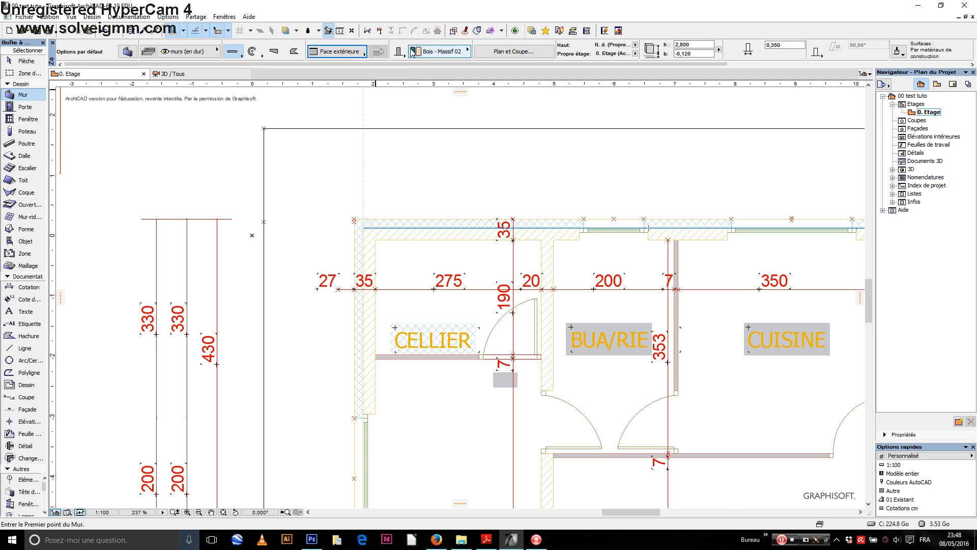
scroll(355, 204, up, 5)
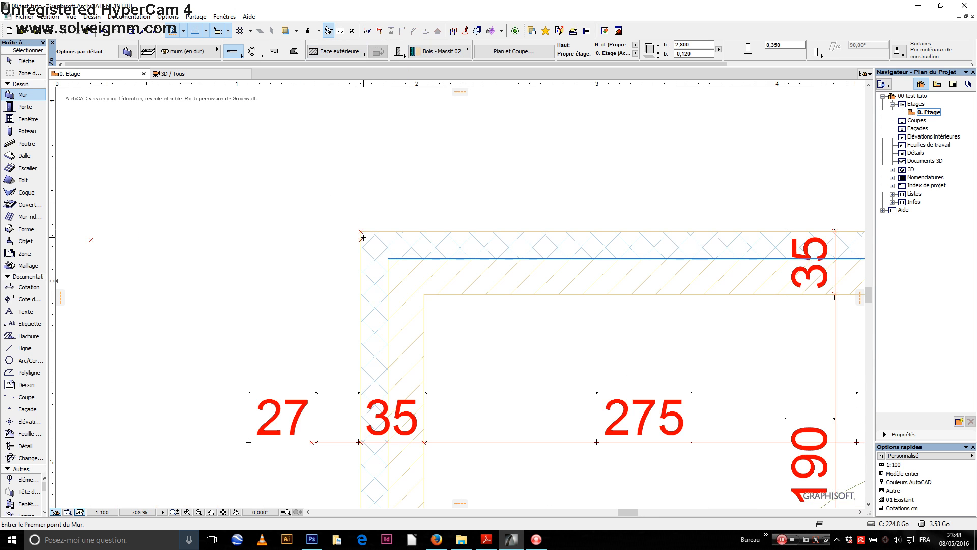
click(360, 231)
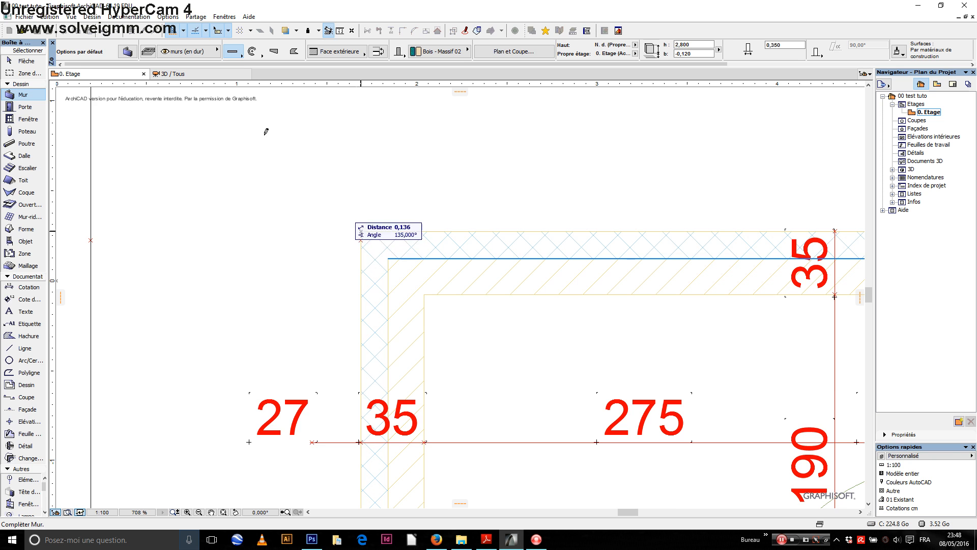
scroll(237, 121, down, 1)
scroll(237, 121, down, 10)
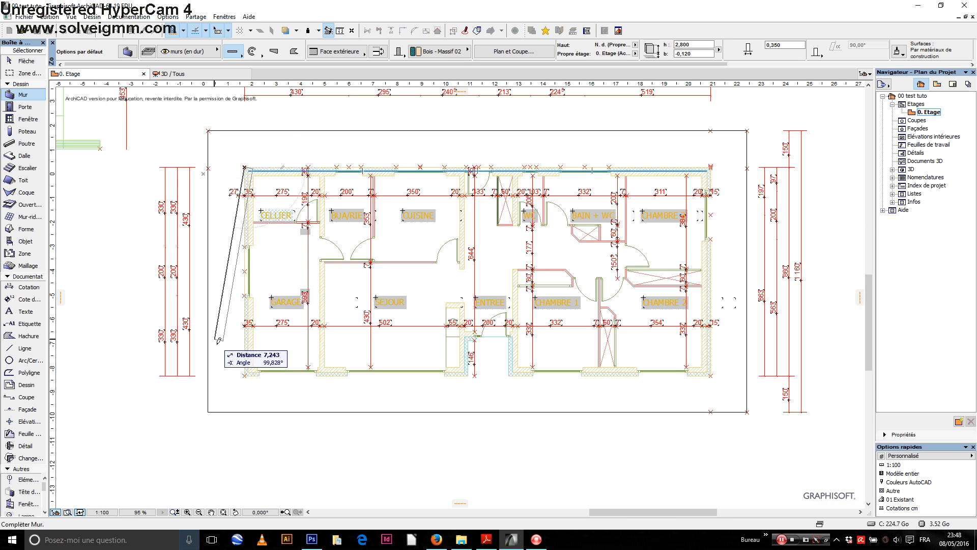
click(248, 372)
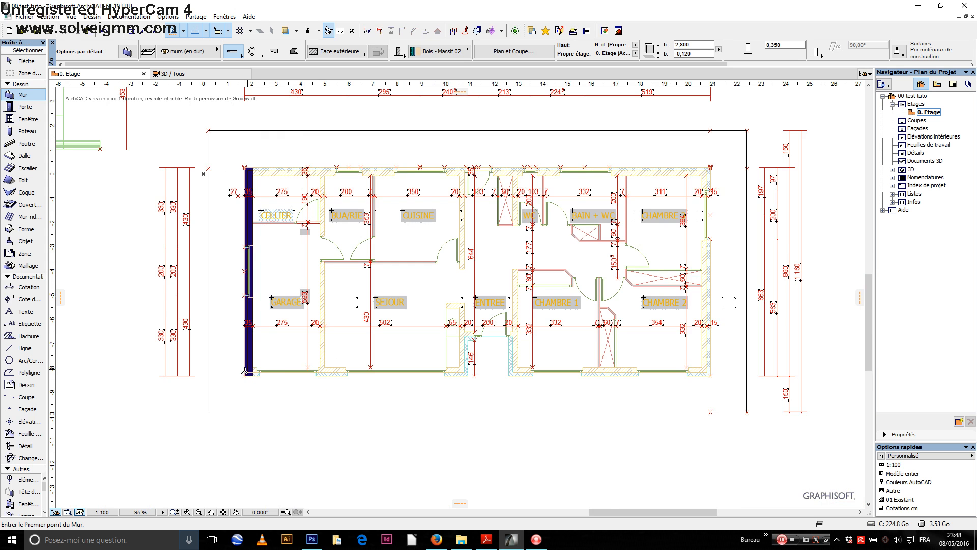
Draw the front exterior wall about 9,22 long from the garage's outer corner to the near corner of the entrance recess.
scroll(245, 372, up, 5)
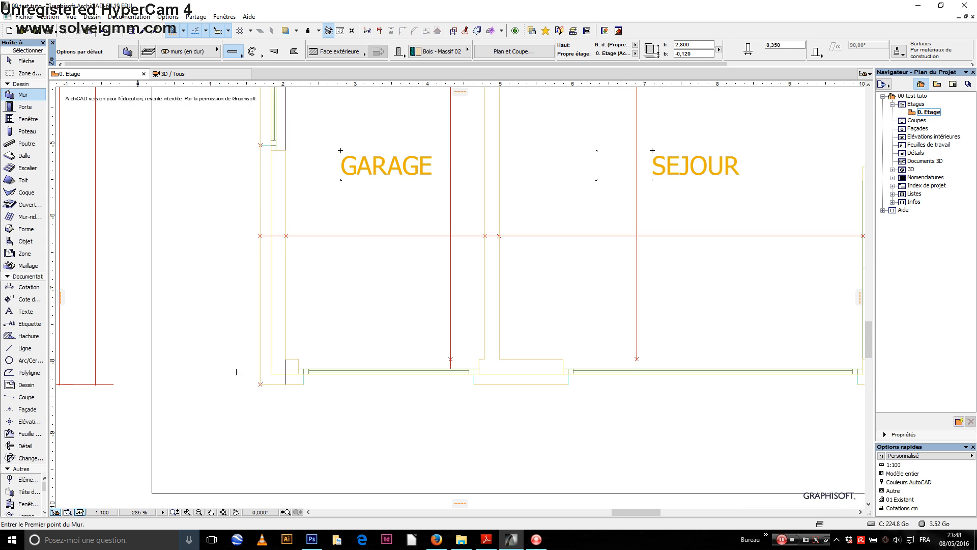
click(260, 383)
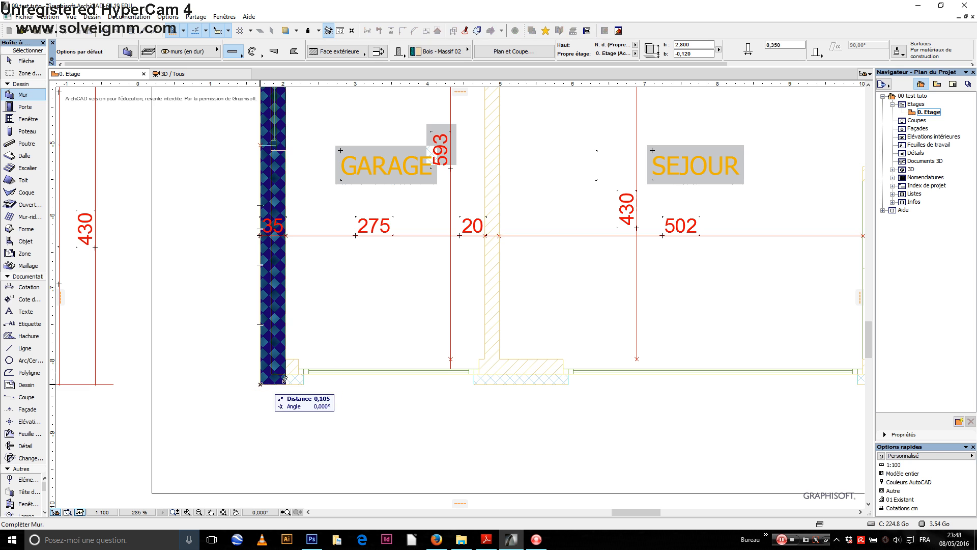
scroll(240, 254, down, 4)
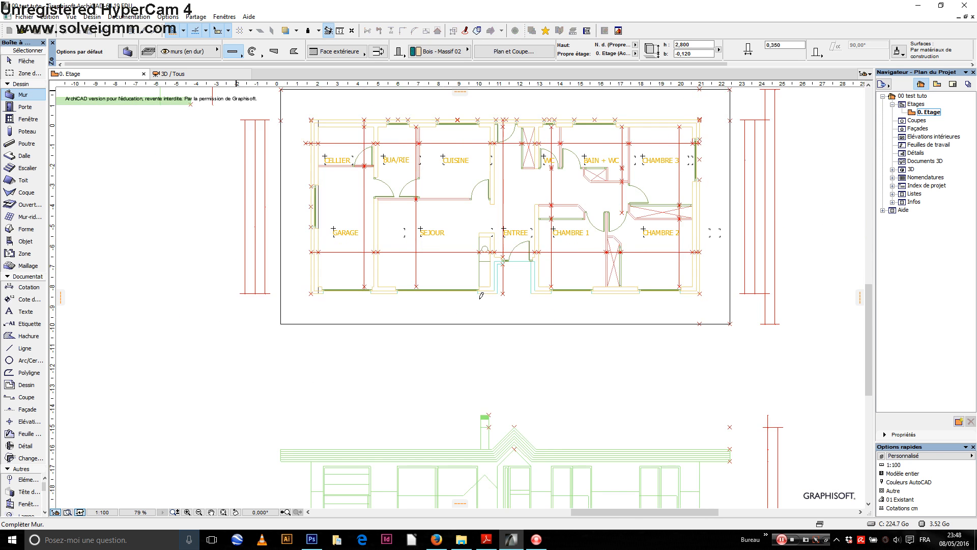
scroll(527, 267, up, 4)
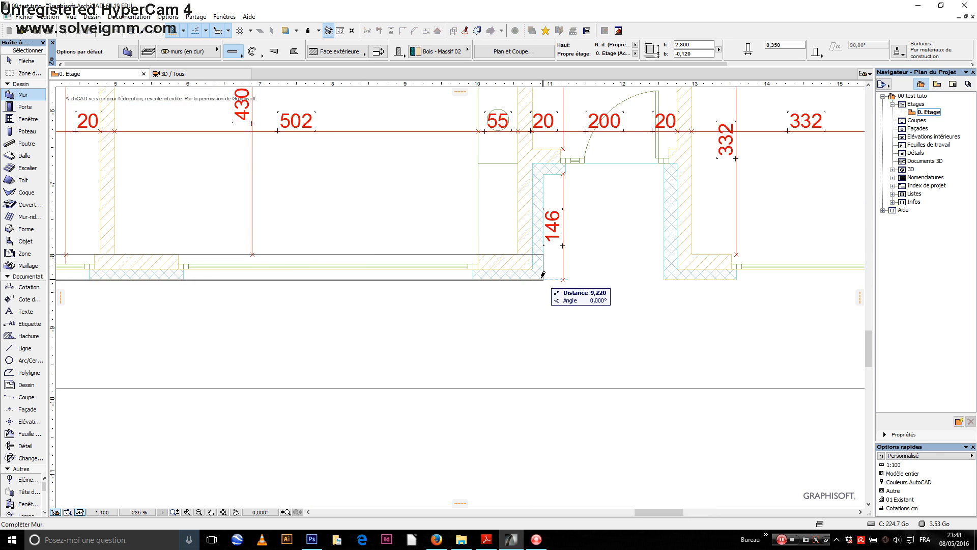
click(543, 275)
Draw the séjour-side wall of the entrance recess and the wall across the back of the recess.
click(543, 278)
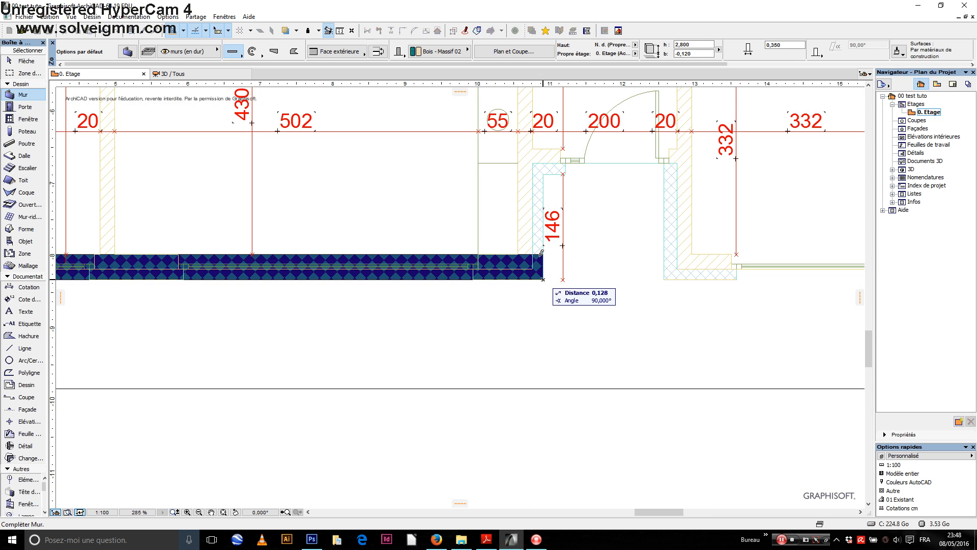
click(543, 149)
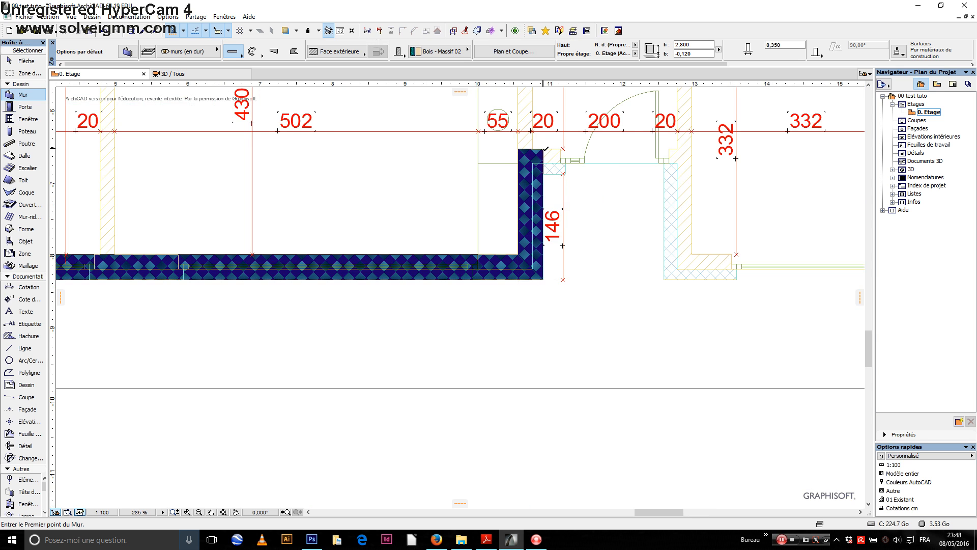
scroll(543, 174, up, 8)
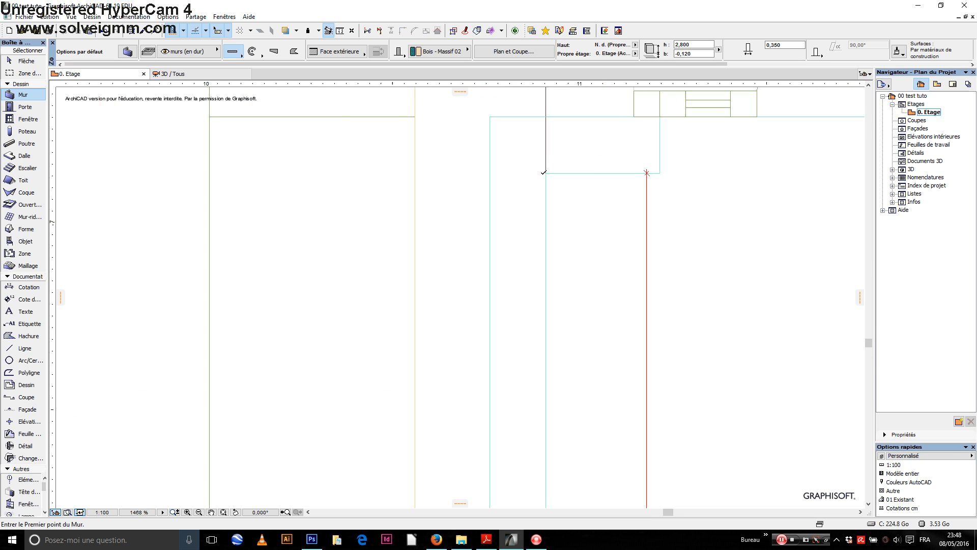
click(547, 172)
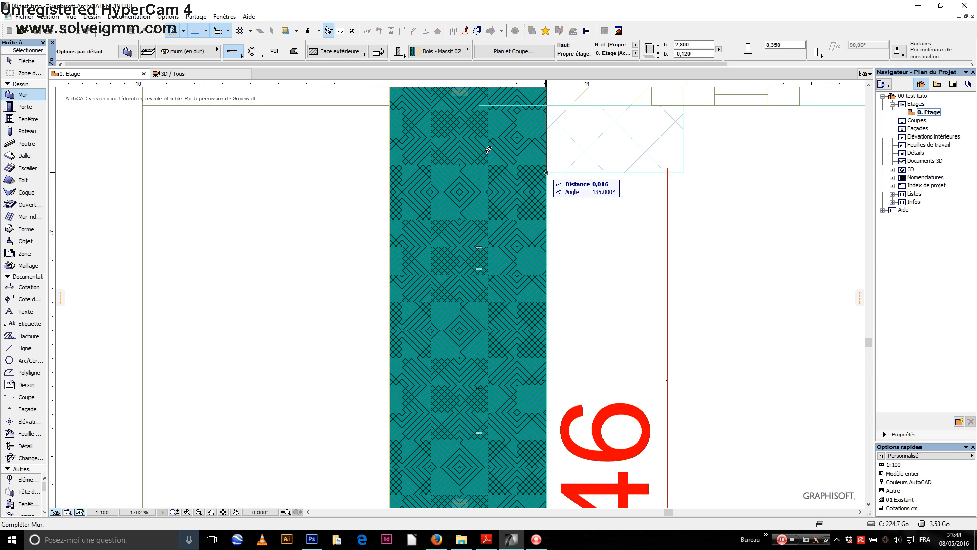
scroll(488, 152, down, 4)
scroll(488, 152, down, 6)
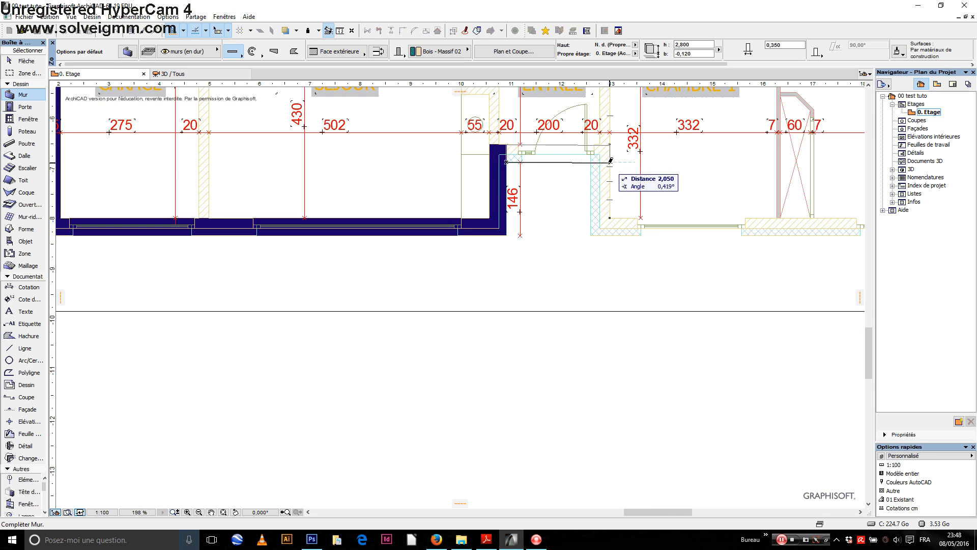
click(611, 161)
Draw the Chambre 1 side wall of the entrance recess about 1,46 long, down to the front facade line.
scroll(591, 160, up, 8)
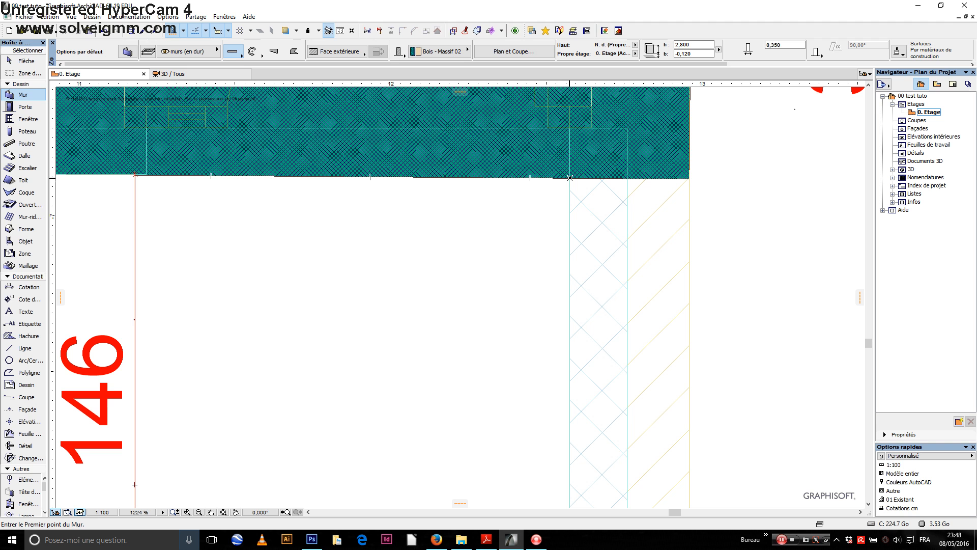
click(570, 178)
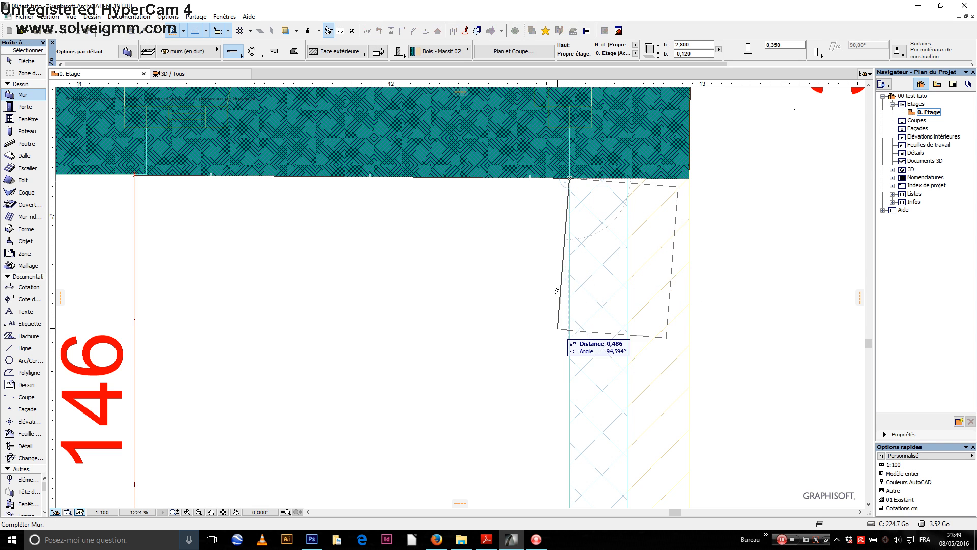
scroll(557, 291, down, 6)
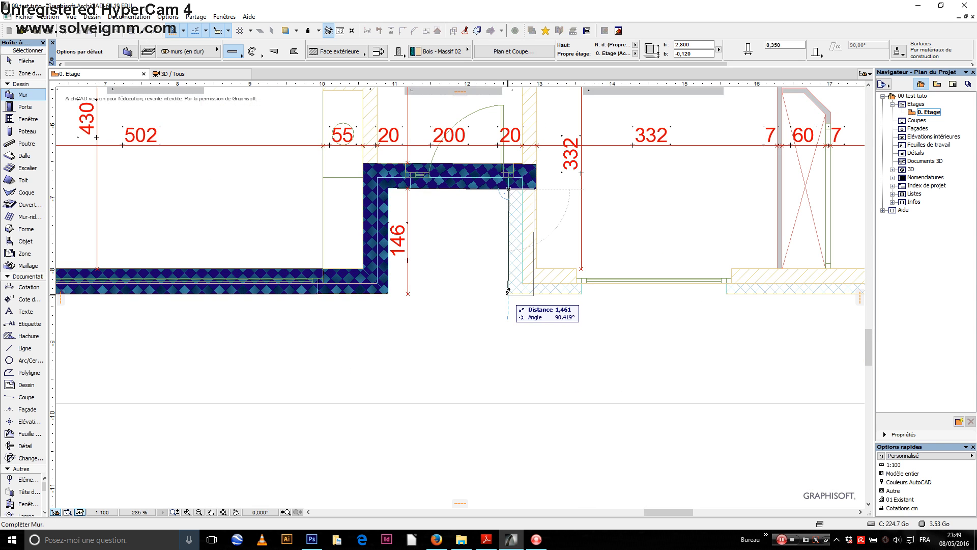
click(510, 289)
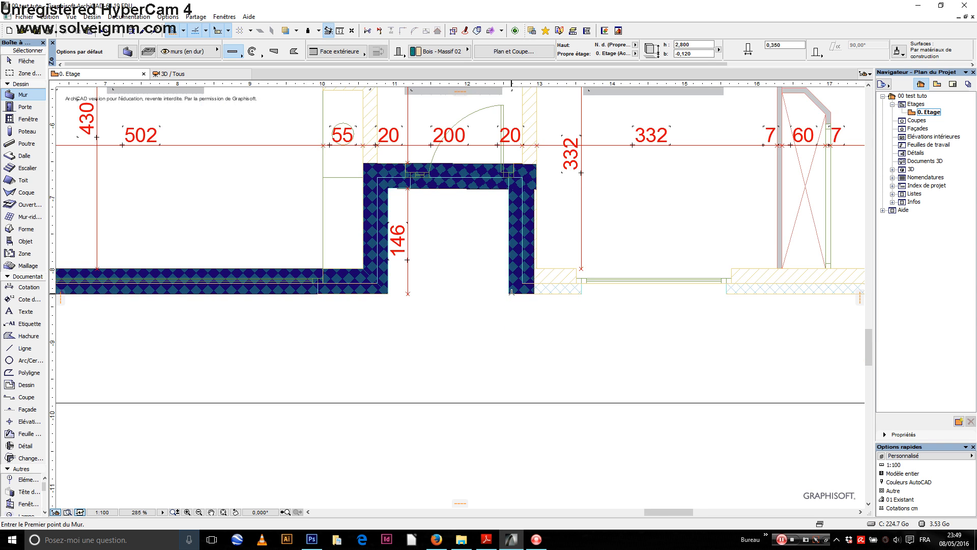
Draw the front exterior wall from the entrance recess to the Chambre 2 corner and close the perimeter along the bedroom side and the rear.
scroll(509, 291, up, 4)
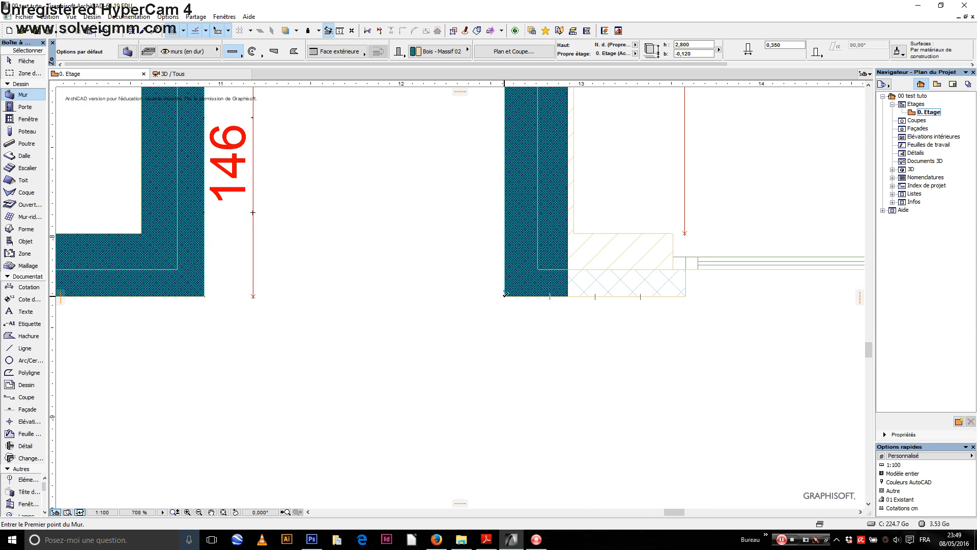
click(506, 294)
scroll(401, 117, down, 4)
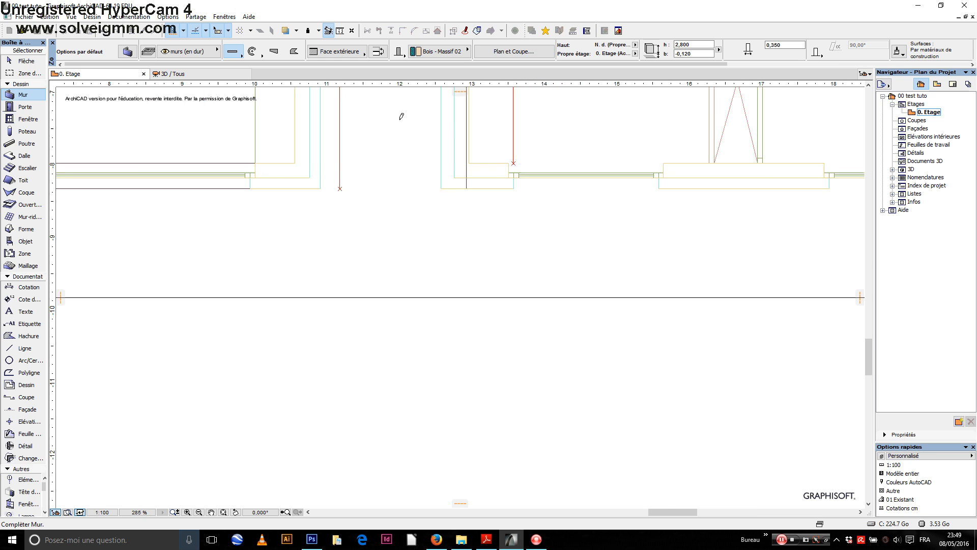
scroll(401, 117, down, 5)
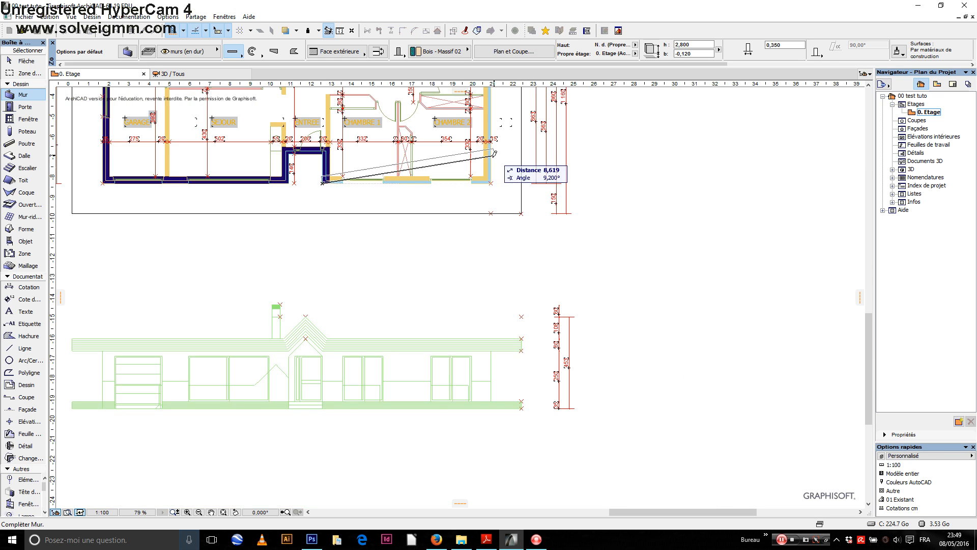
scroll(494, 153, up, 8)
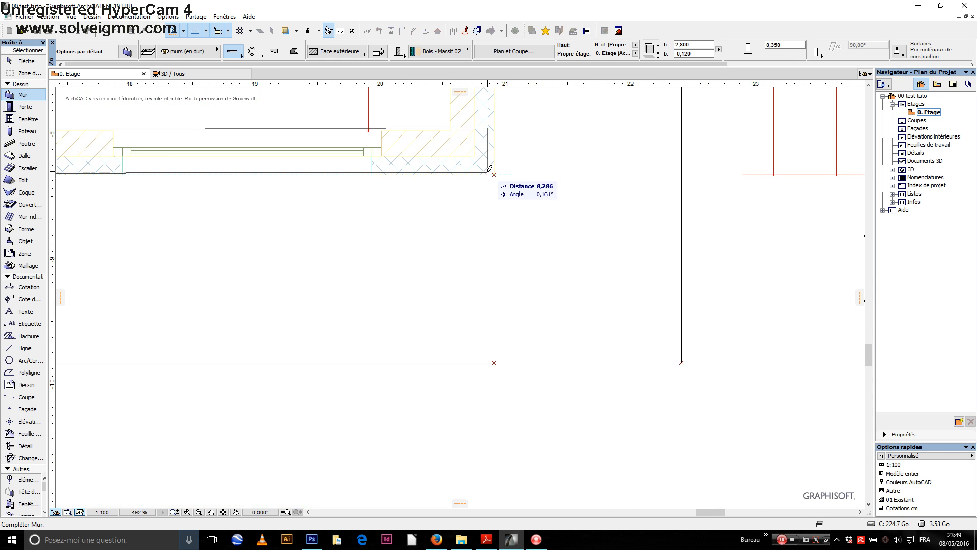
click(495, 173)
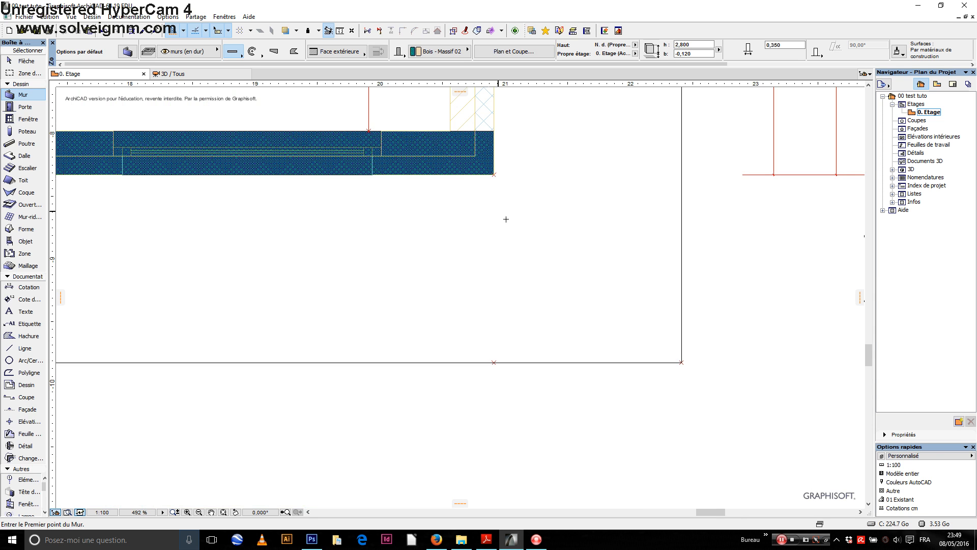
scroll(613, 193, down, 7)
scroll(613, 193, down, 3)
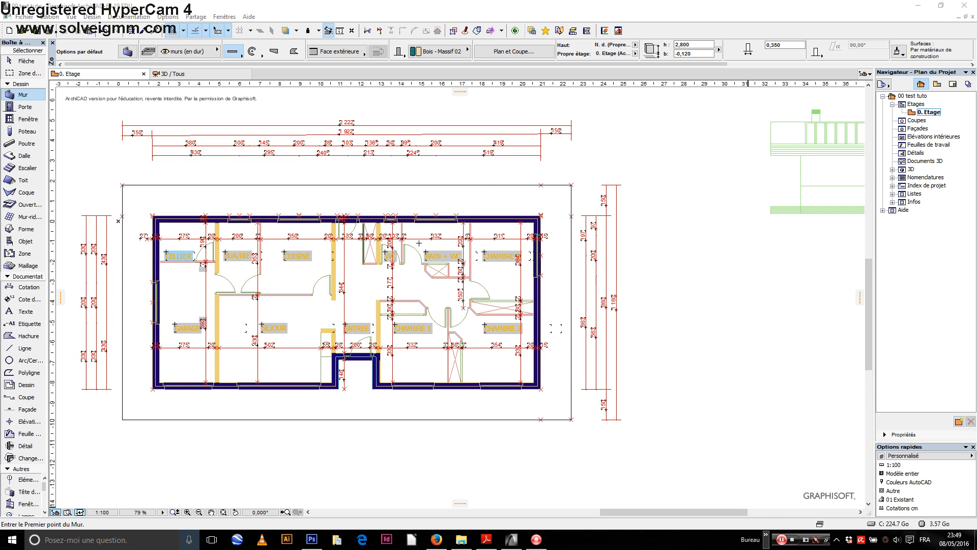
Open the default window settings, browse the window library folders and choose the Fenêtre coulissante 2 vantaux 19 model.
scroll(223, 248, up, 4)
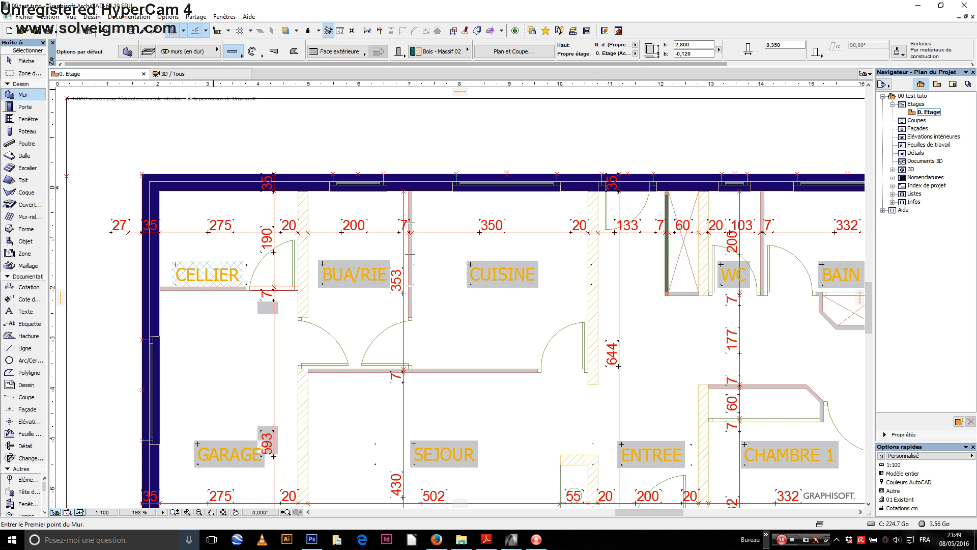
click(21, 120)
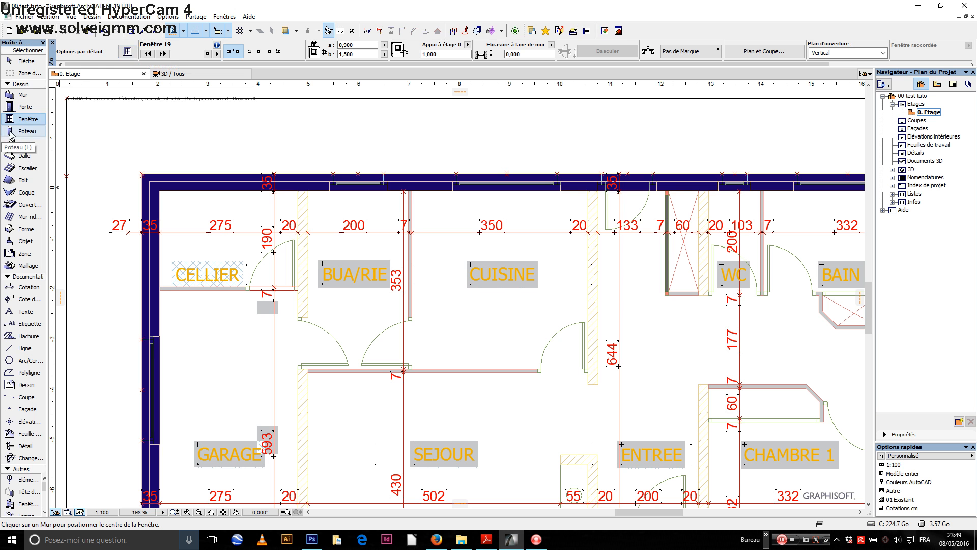
click(127, 51)
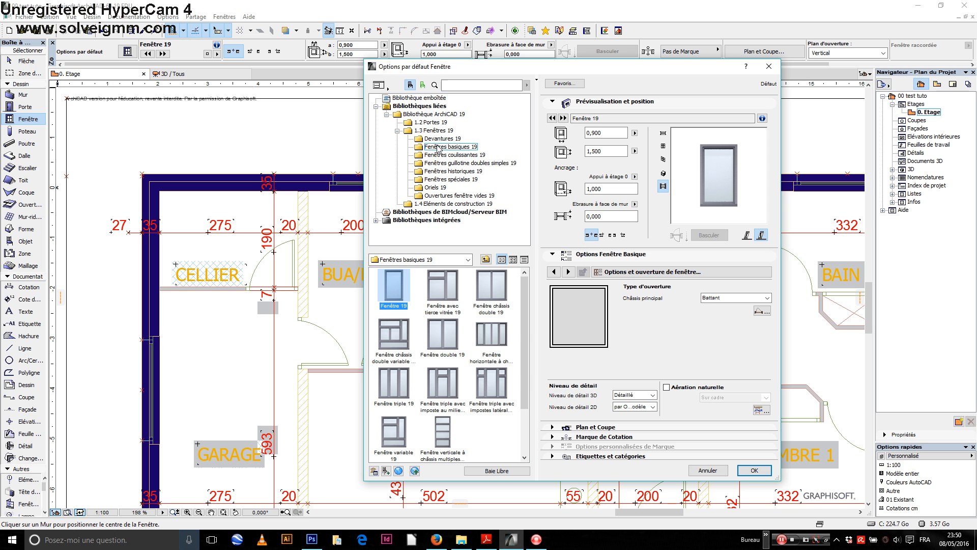
click(450, 170)
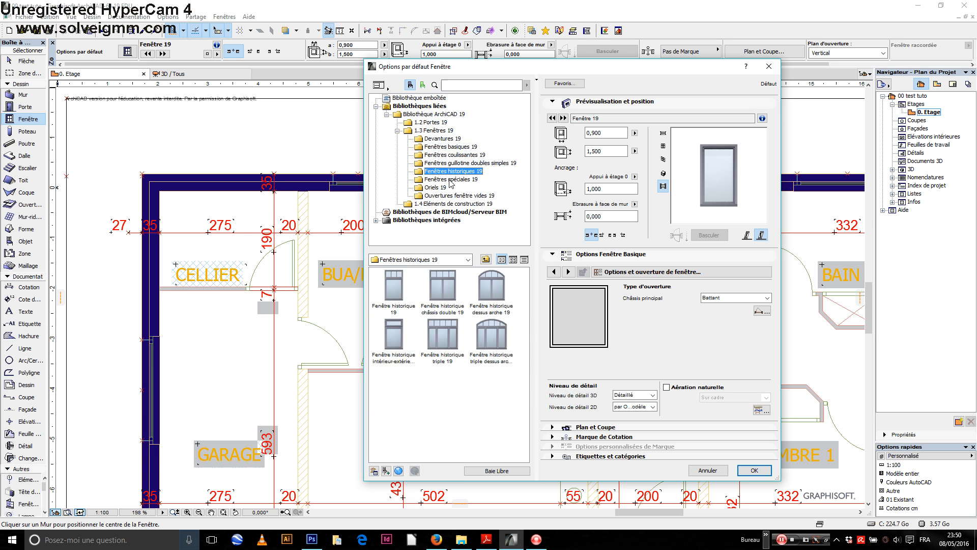
click(450, 181)
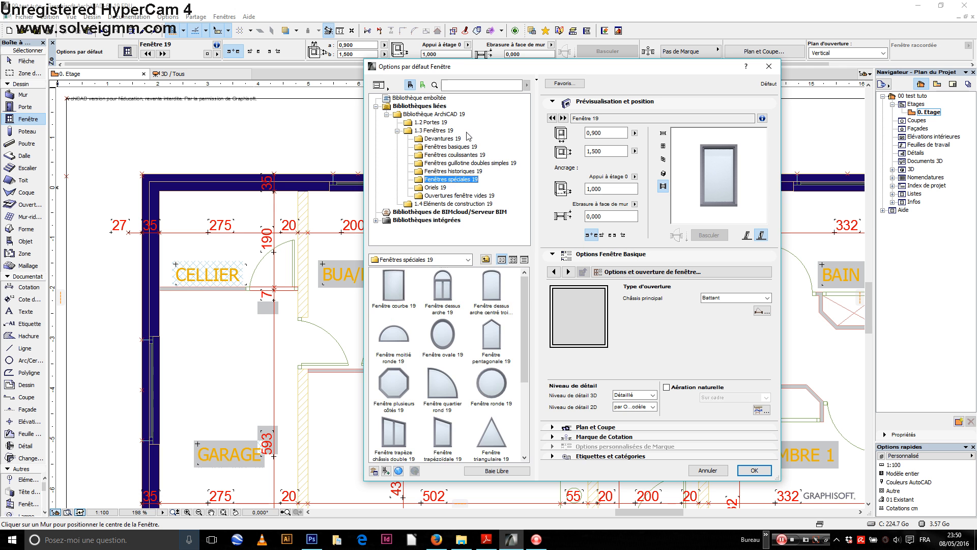
click(441, 156)
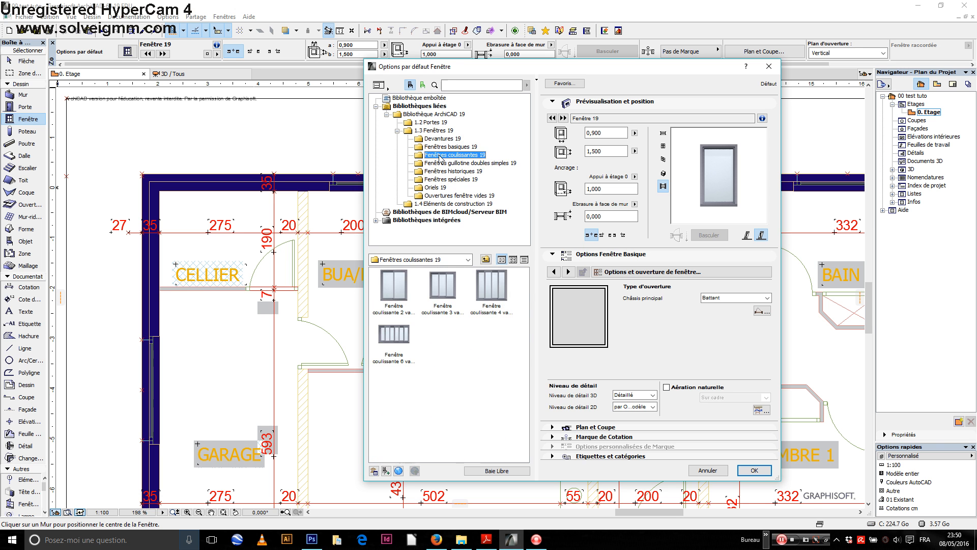
click(398, 298)
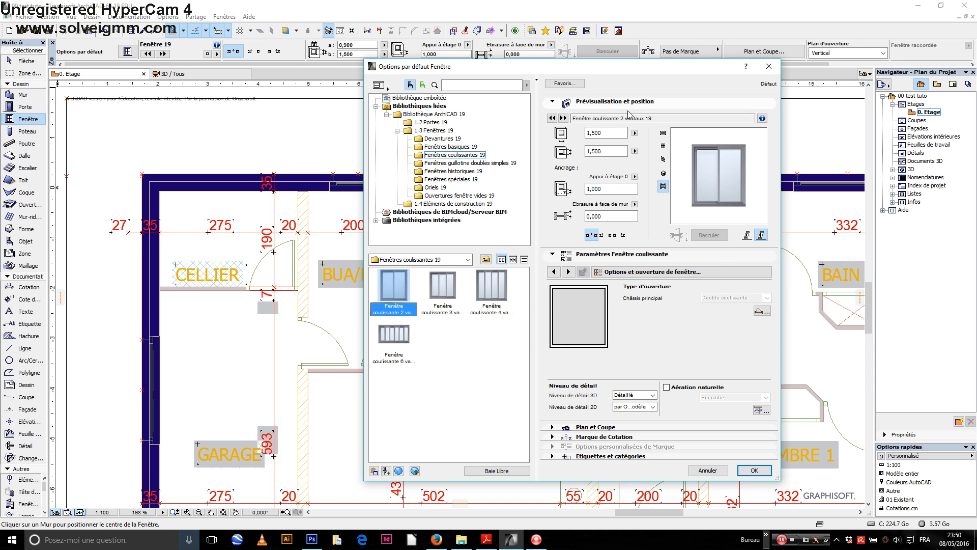
Set the default sliding window to 2,14 wide and 0,5 high, with a sill height of 1,4 and a reveal of 0,150, and preview it in 3D.
click(606, 133)
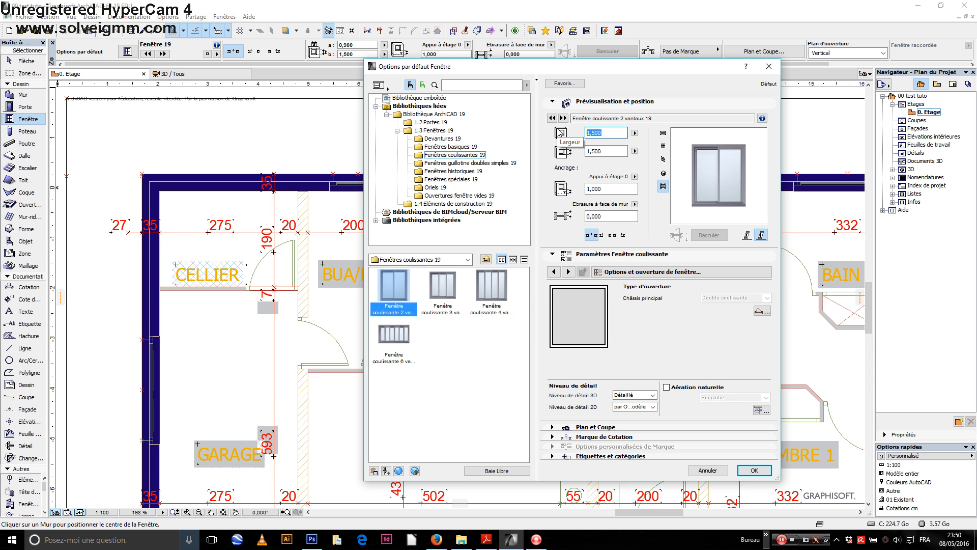
text(2,14)
key(Tab)
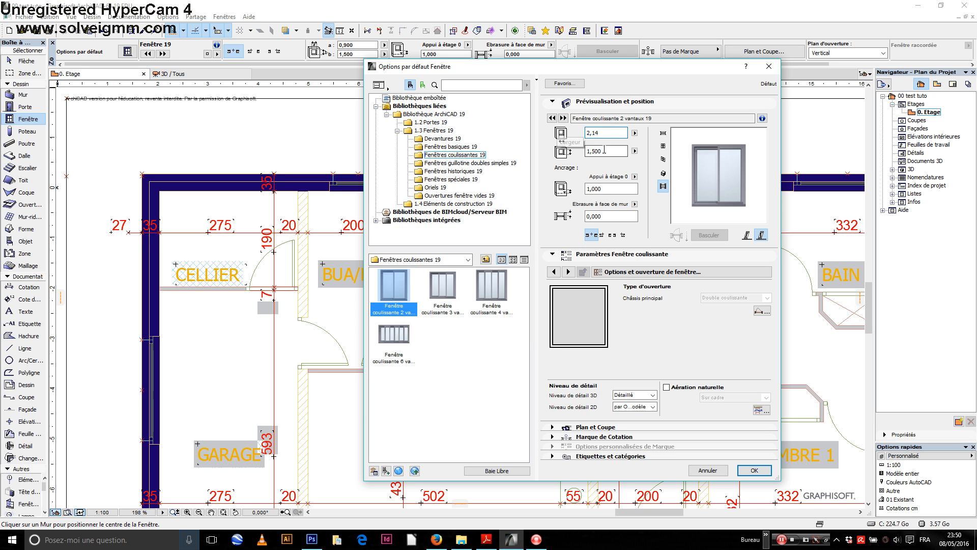
text(0)
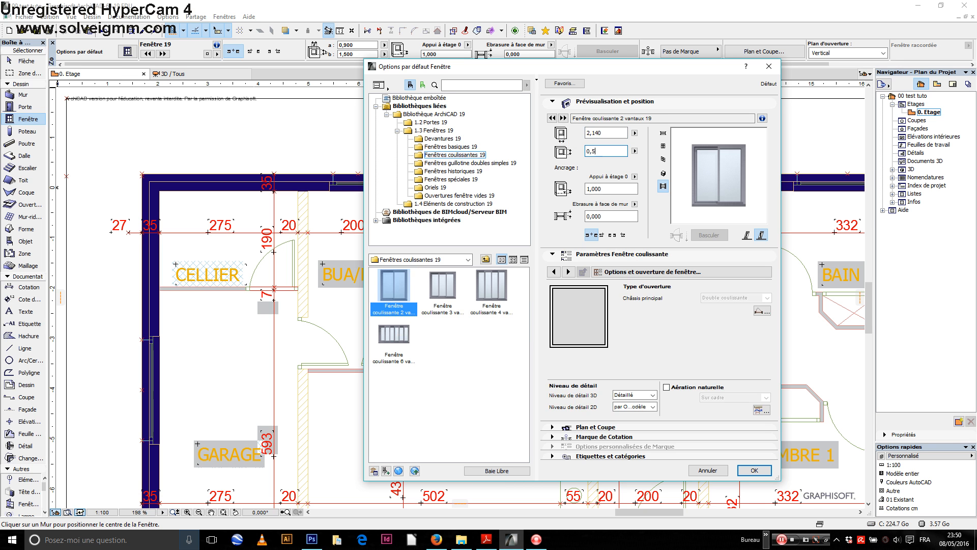
key(Tab)
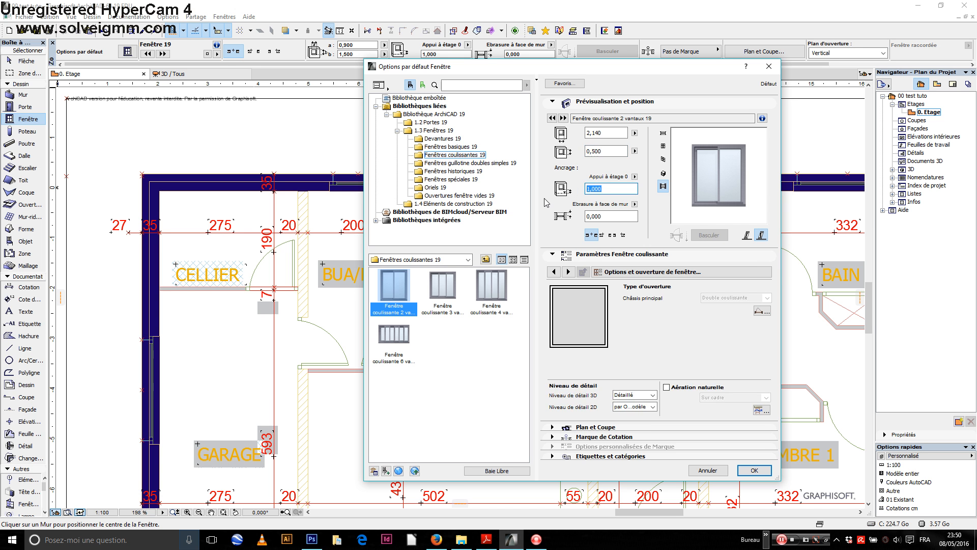
text(1,4)
drag(610, 218, 564, 230)
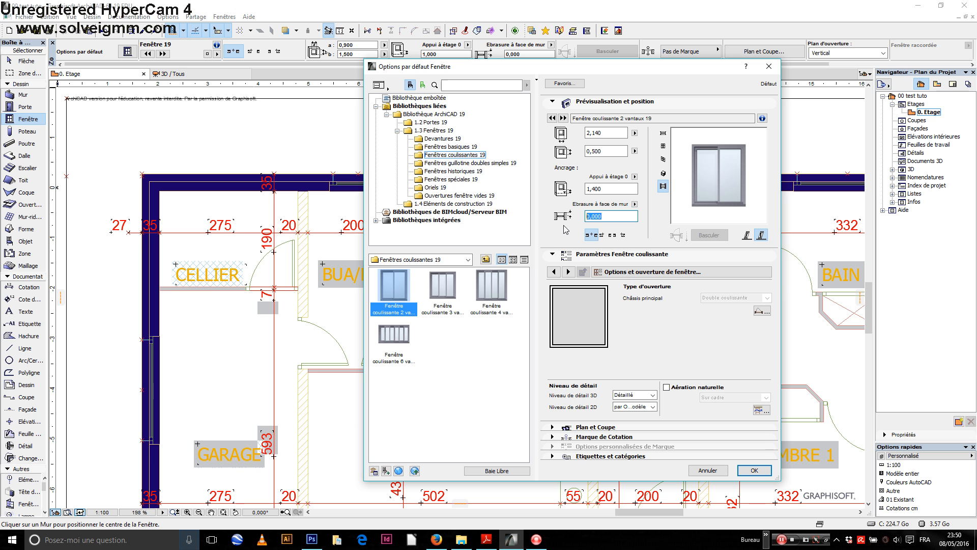
text(0,150)
click(663, 146)
click(663, 159)
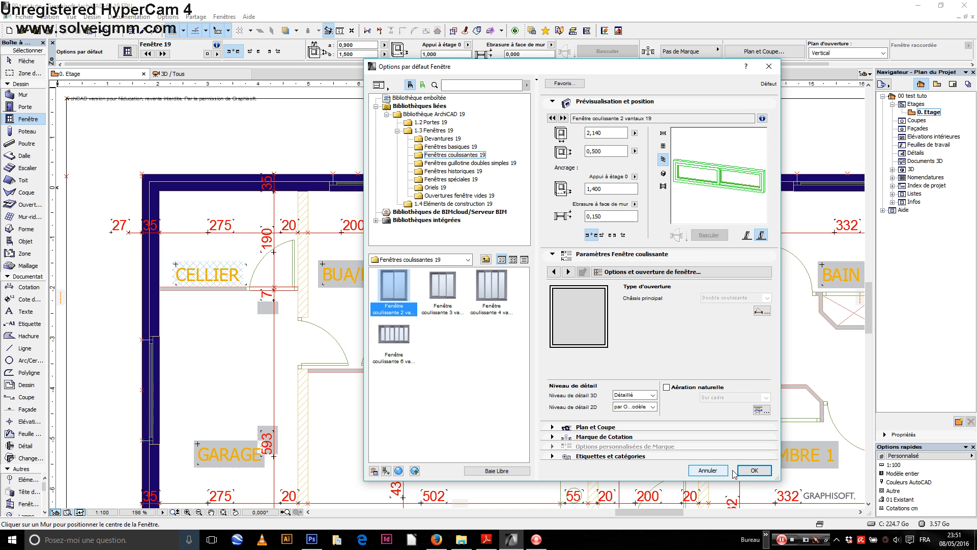
Anchor the window by its side and place it over the traced opening in the Garage's outer side wall, oriented towards the outside.
click(607, 238)
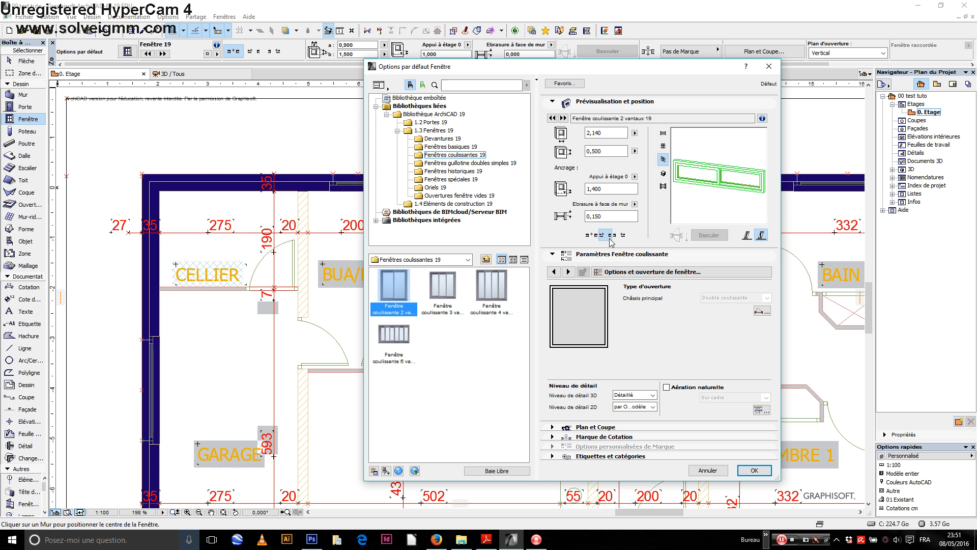
click(754, 469)
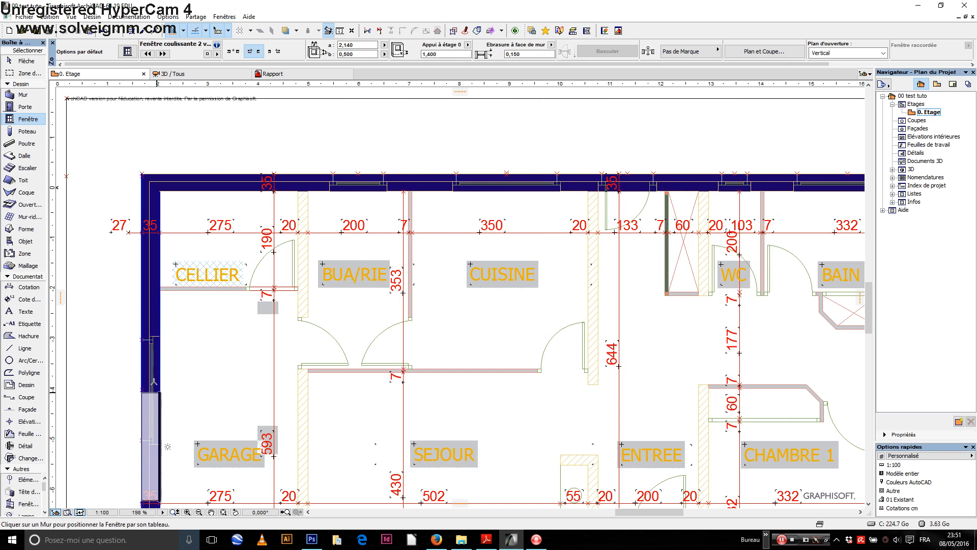
click(150, 336)
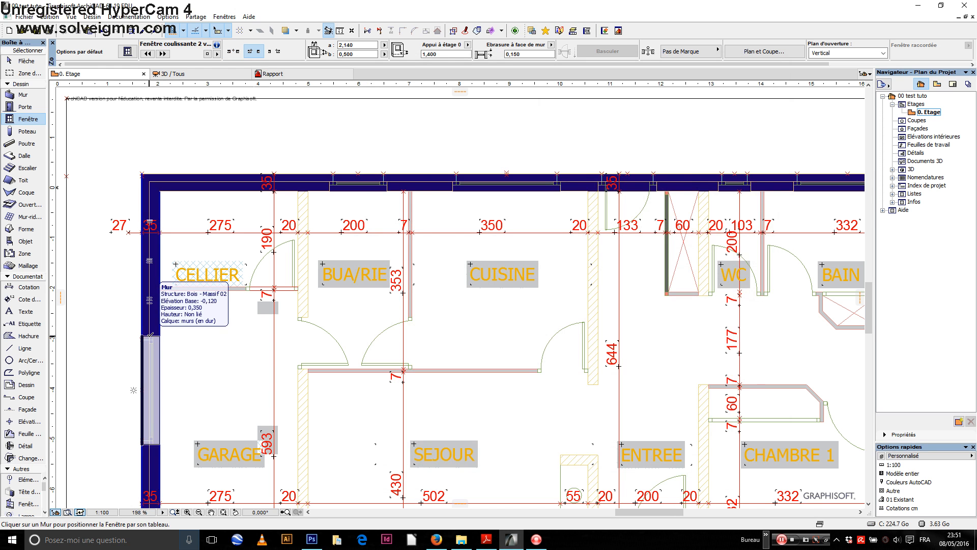
click(150, 336)
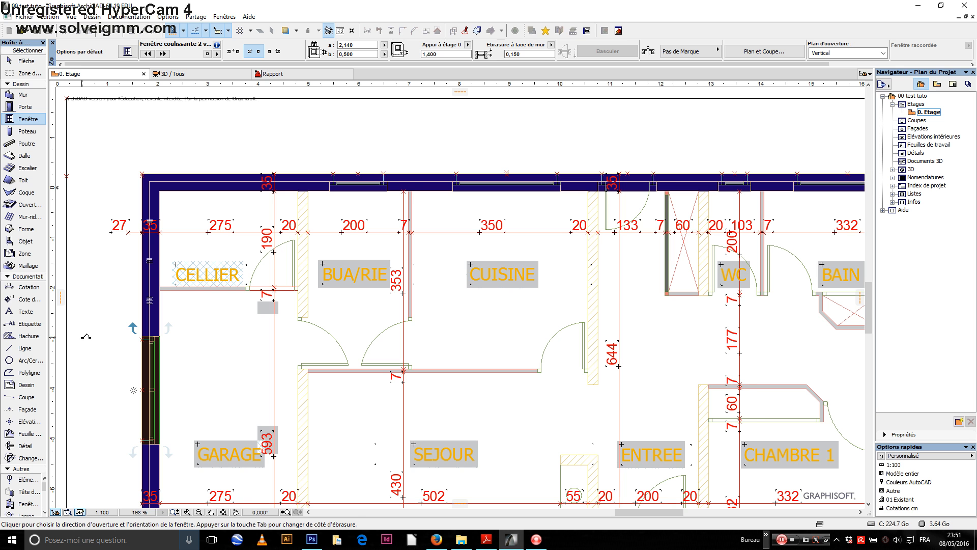
click(86, 336)
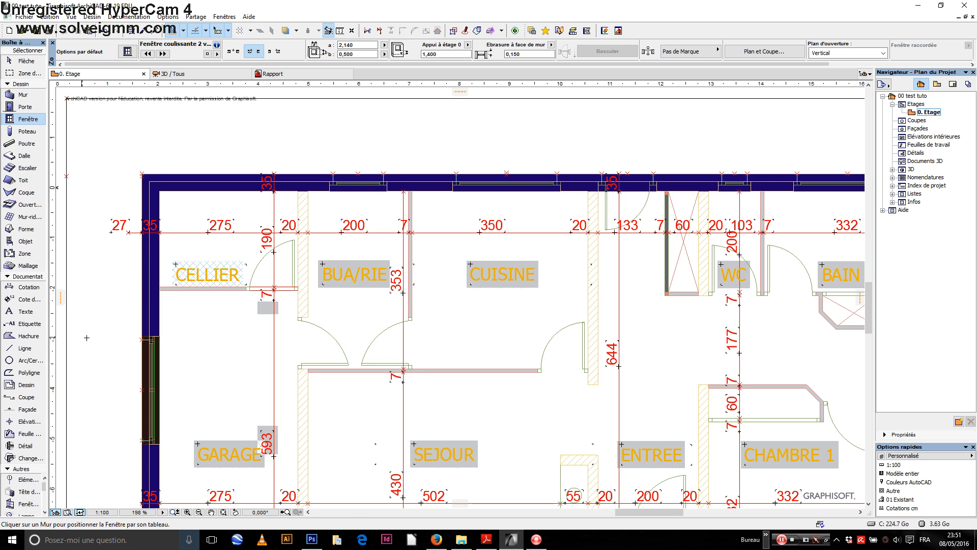
Examine the placed Garage window and the whole wall perimeter from several angles in the 3D perspective view.
click(173, 73)
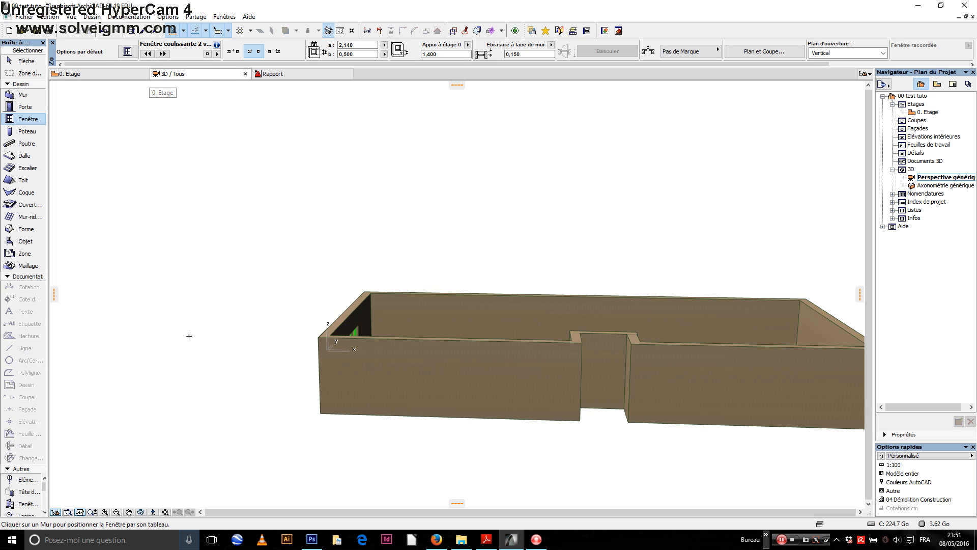
click(139, 512)
drag(283, 376, 623, 351)
scroll(521, 315, up, 10)
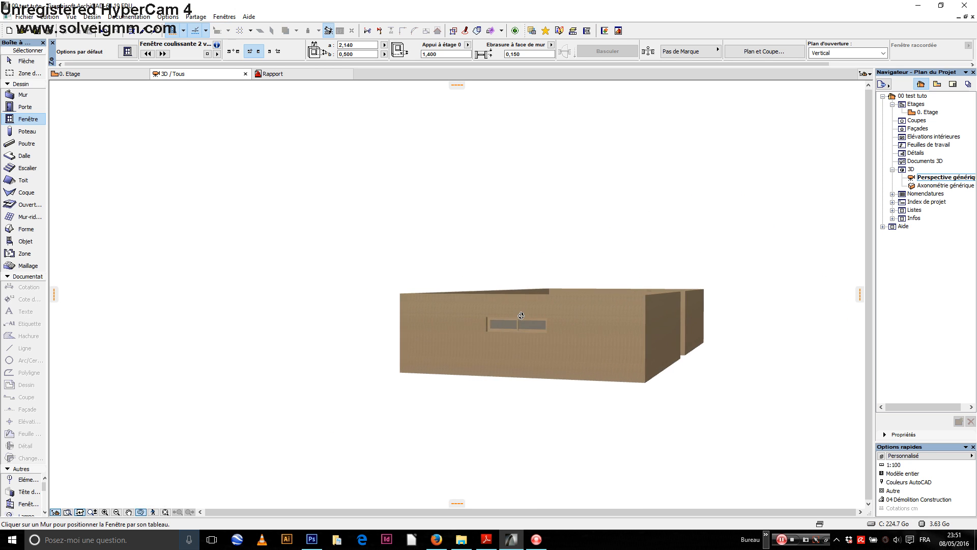
scroll(520, 317, up, 6)
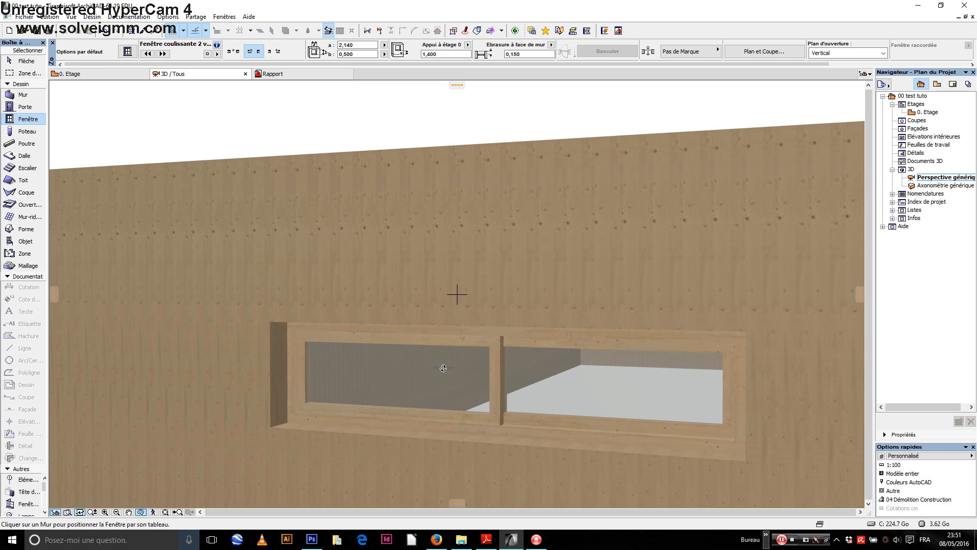
scroll(441, 369, down, 12)
scroll(427, 407, down, 6)
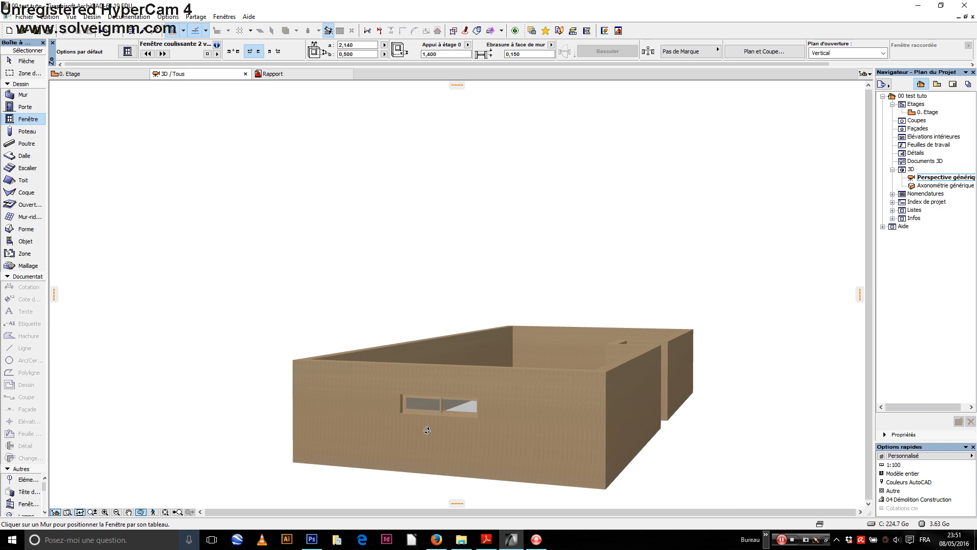
shift+middle_drag(441, 430, 431, 319)
shift+middle_drag(365, 334, 422, 382)
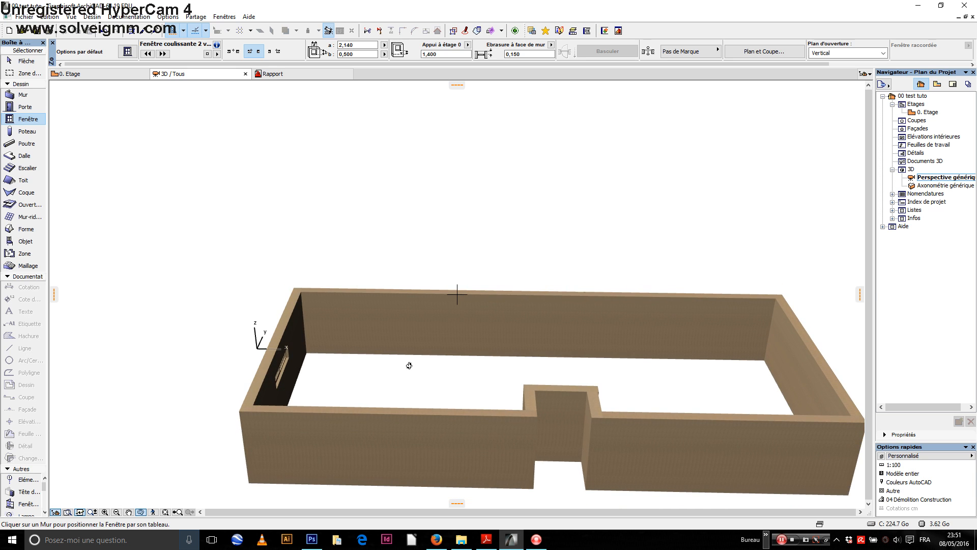
scroll(395, 343, down, 1)
scroll(396, 343, down, 1)
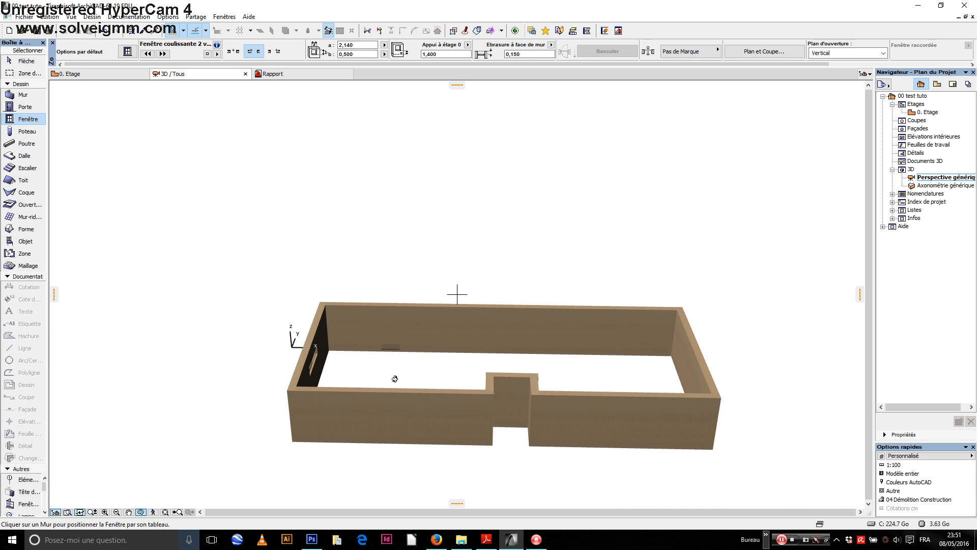
shift+middle_drag(393, 448, 368, 451)
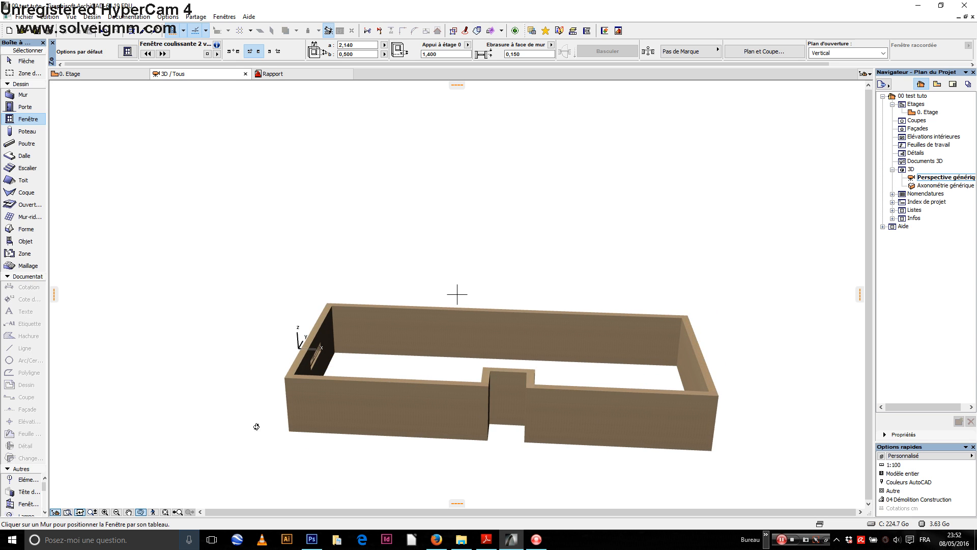
Return to the floor plan and assign the Forme tool to the cloisons intérieures layer in place of its missing layer.
click(79, 77)
scroll(369, 315, down, 7)
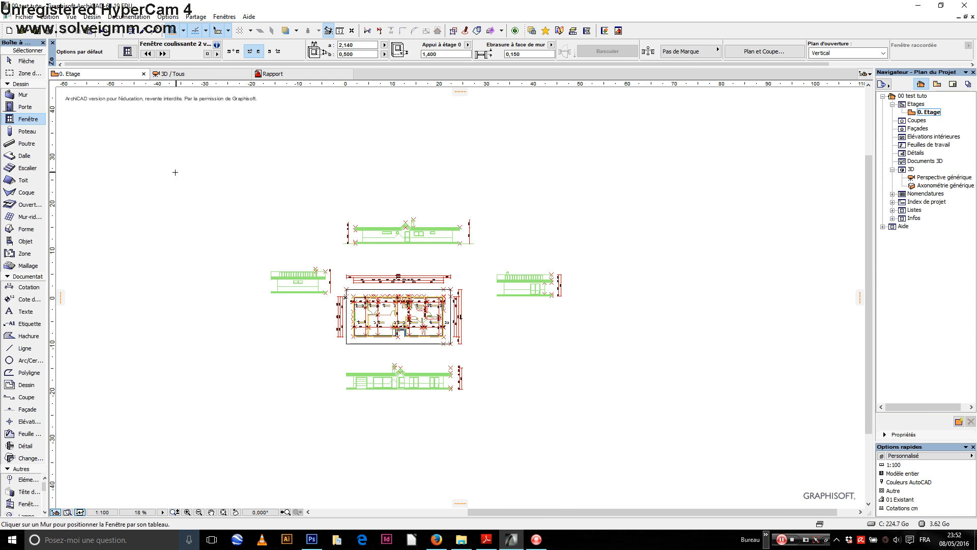
click(25, 229)
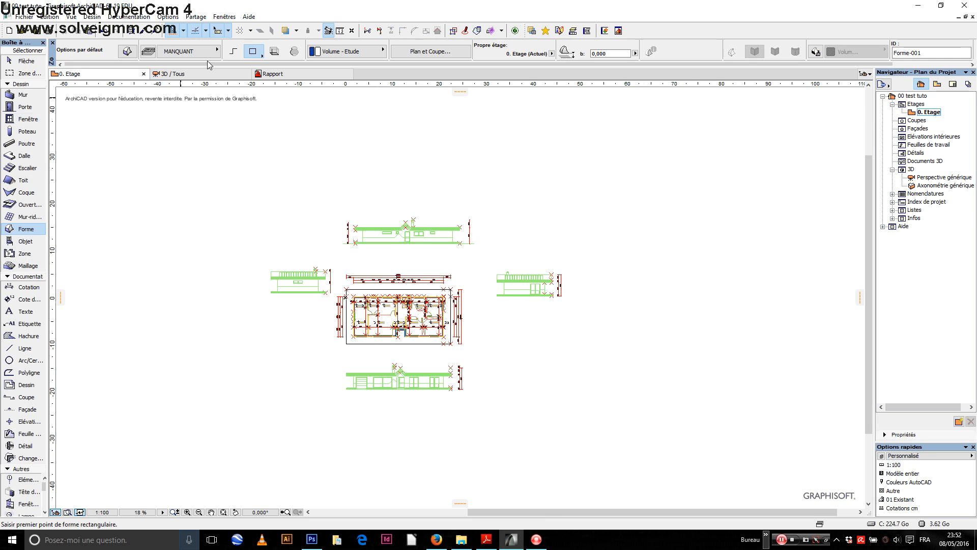
click(354, 183)
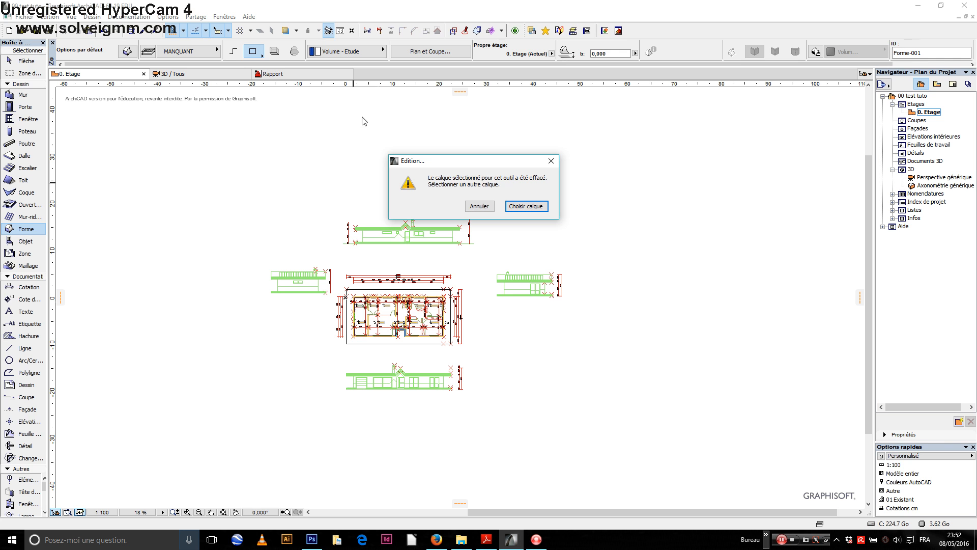
click(526, 206)
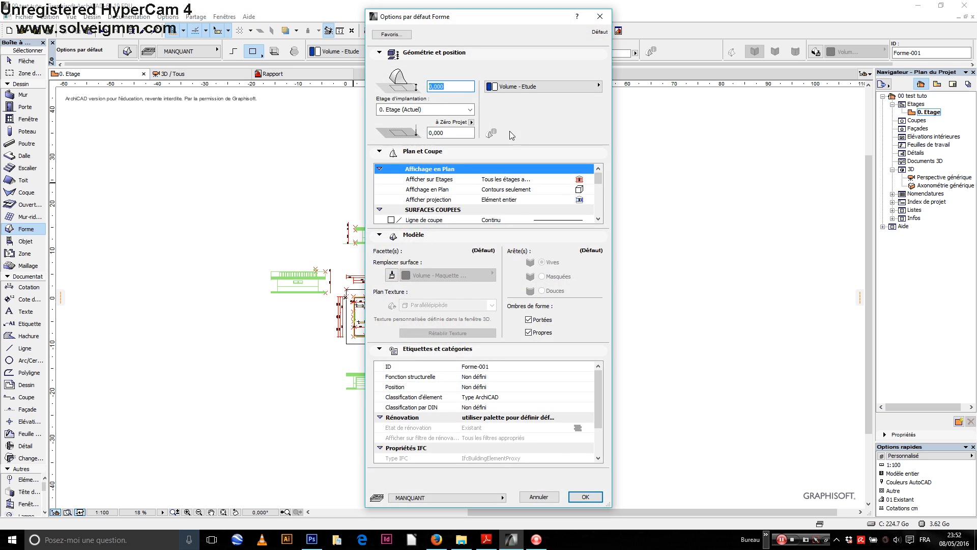
click(487, 498)
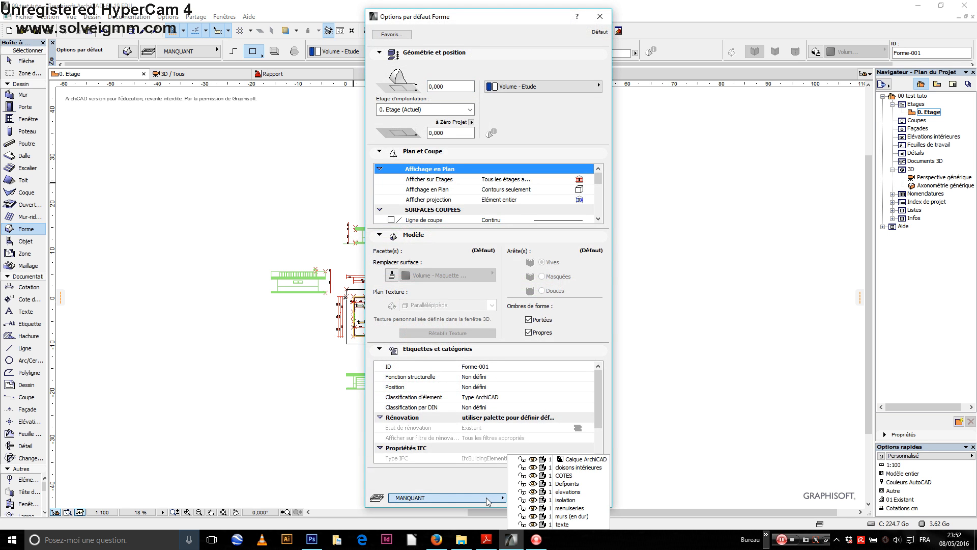
click(574, 469)
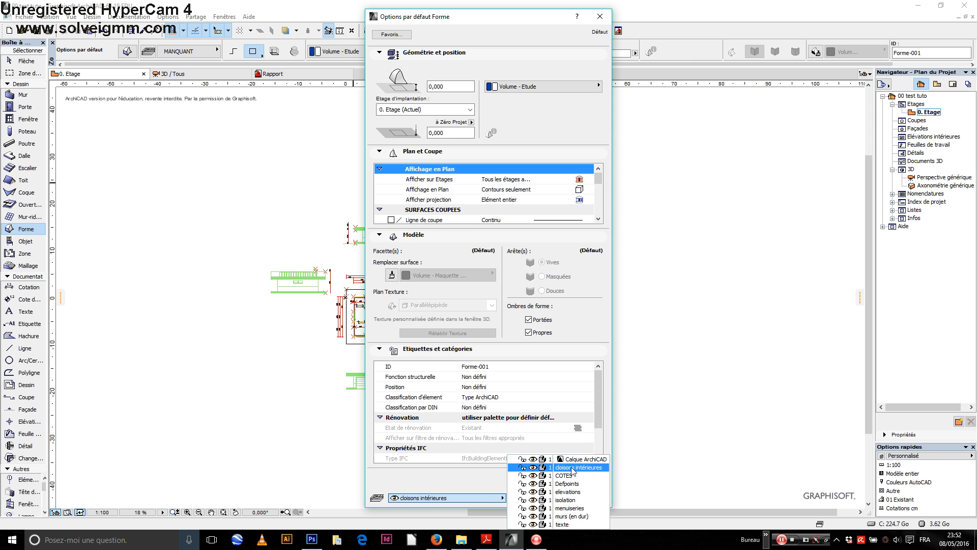
click(574, 469)
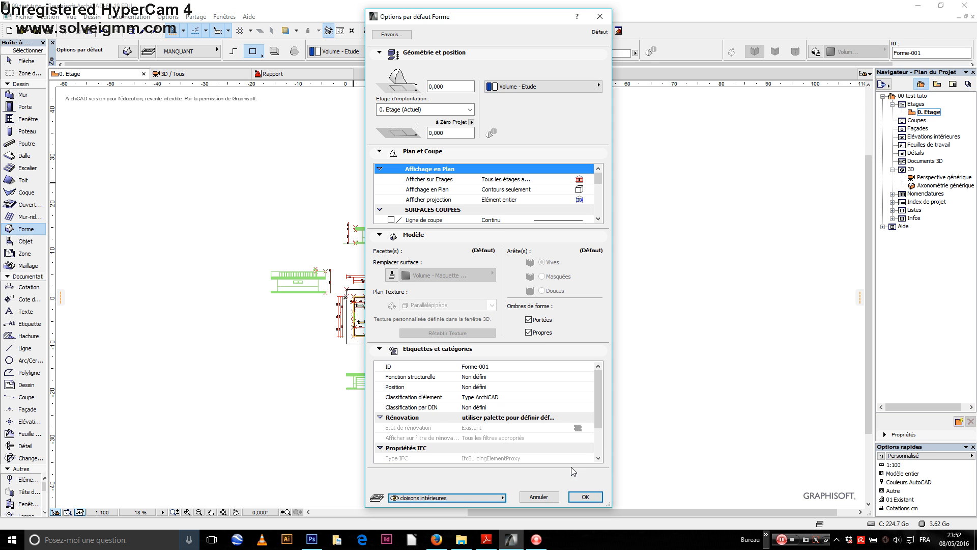
click(586, 497)
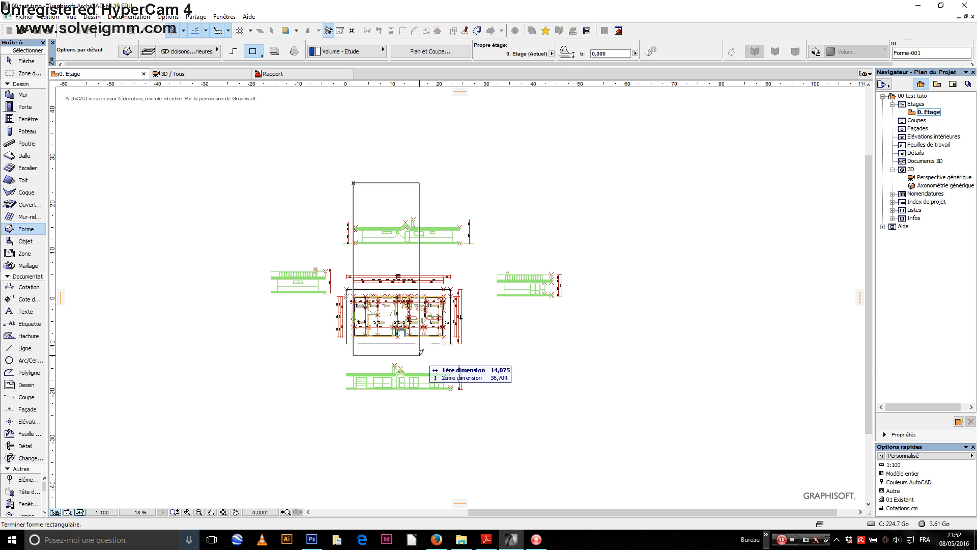
Abandon the started rectangle and draw a rectangular Forme enclosing the floor plan and all four elevations.
key(Escape)
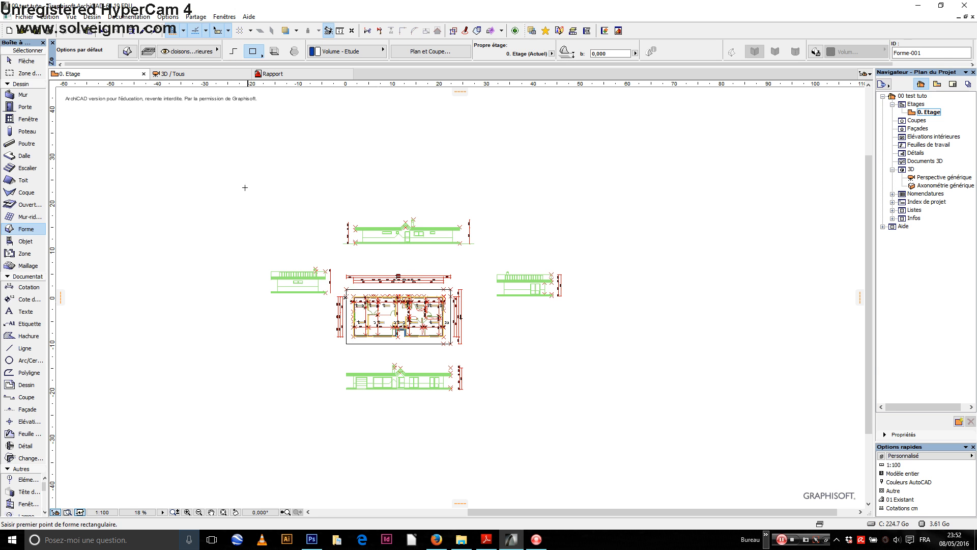
click(241, 189)
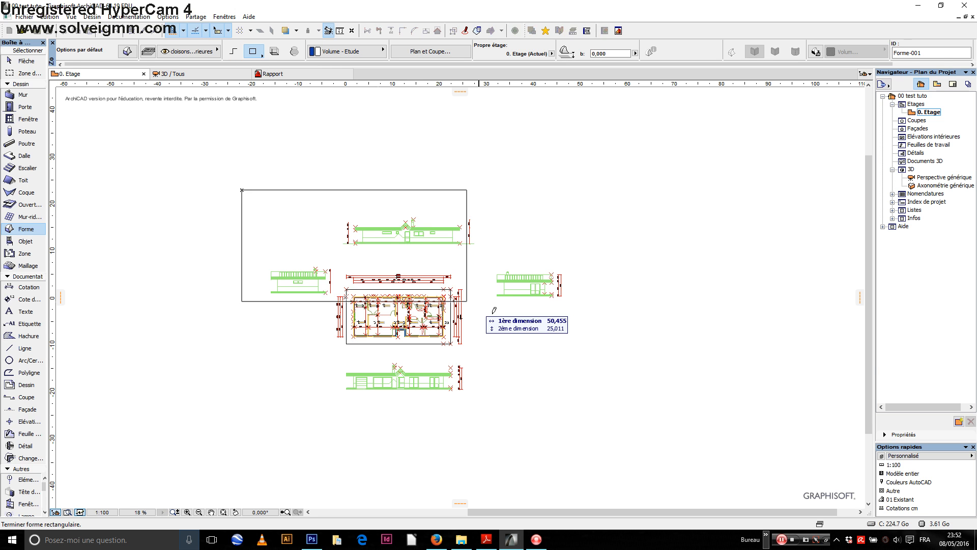
click(593, 420)
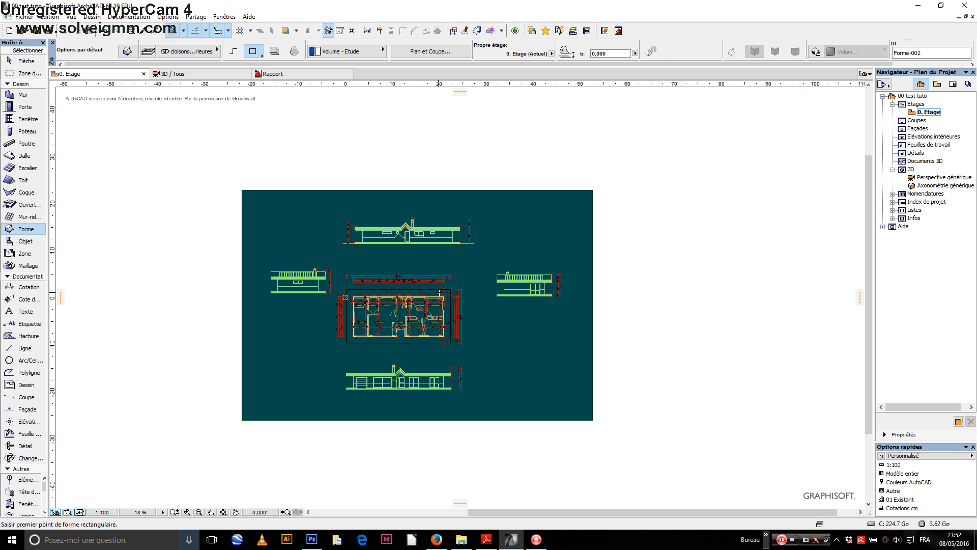